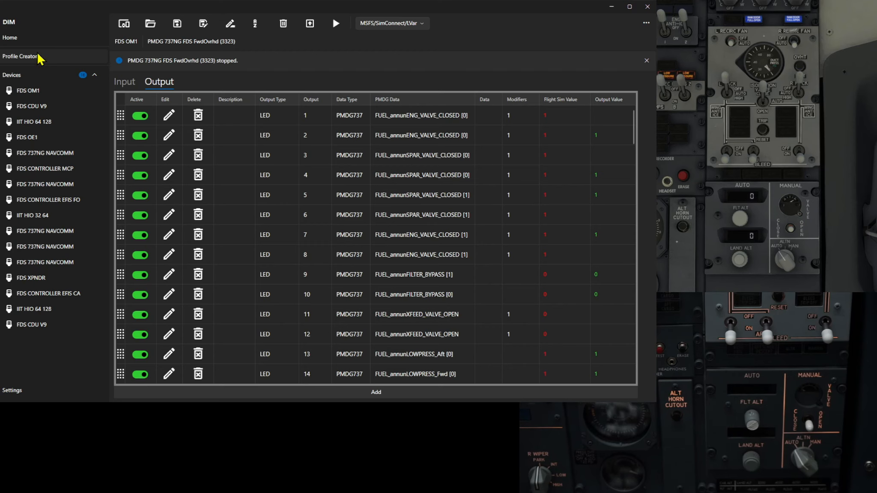
# Switch on LED outputs 121 to 124 of the FDS OM1 device to test the pressurization annunciators.
pyautogui.click(29, 90)
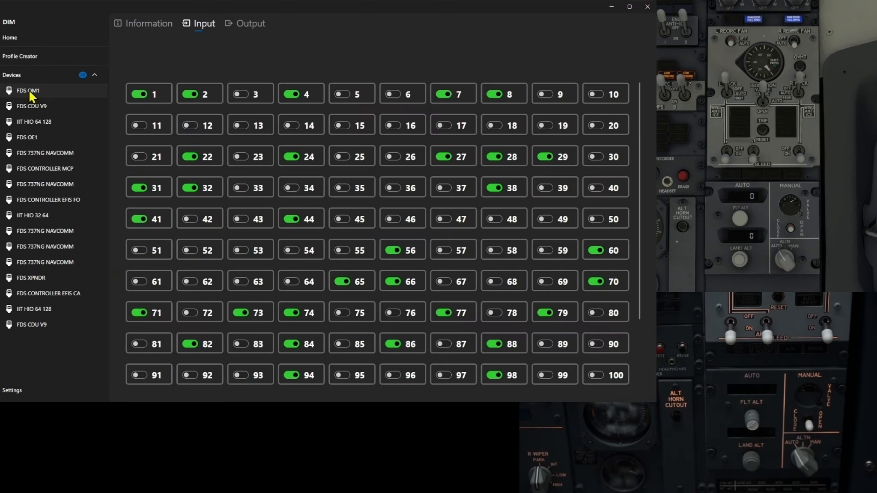
pyautogui.click(251, 23)
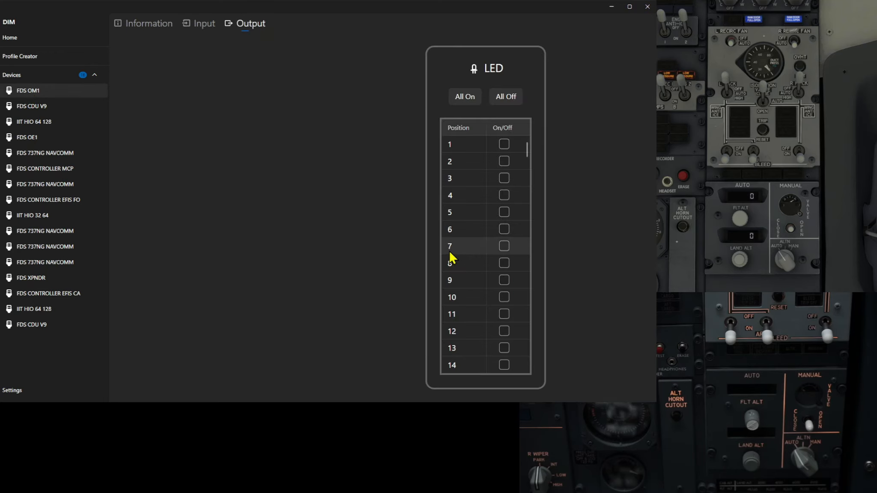
pyautogui.scroll(-12, 451, 256)
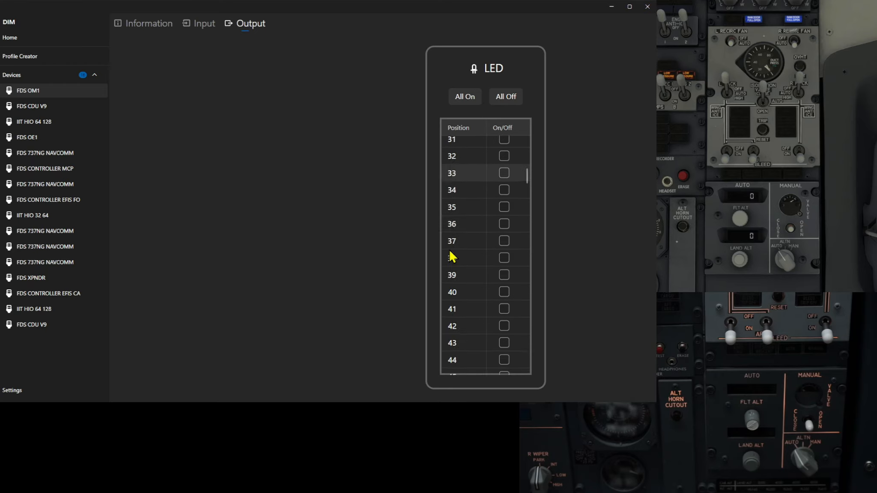
pyautogui.scroll(-13, 452, 256)
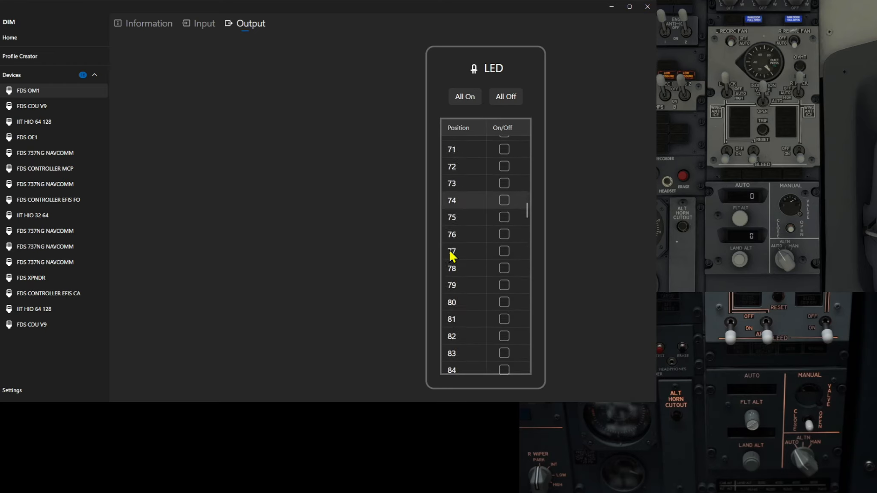
pyautogui.scroll(-10, 452, 256)
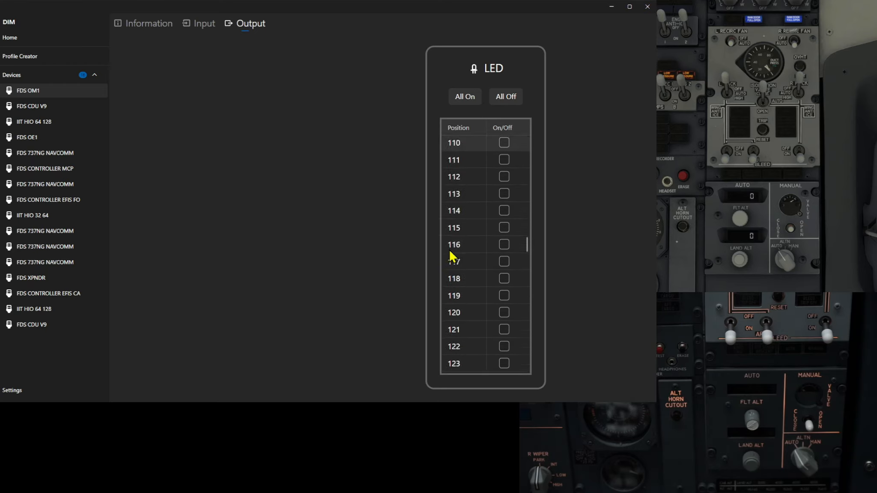
pyautogui.scroll(-2, 452, 257)
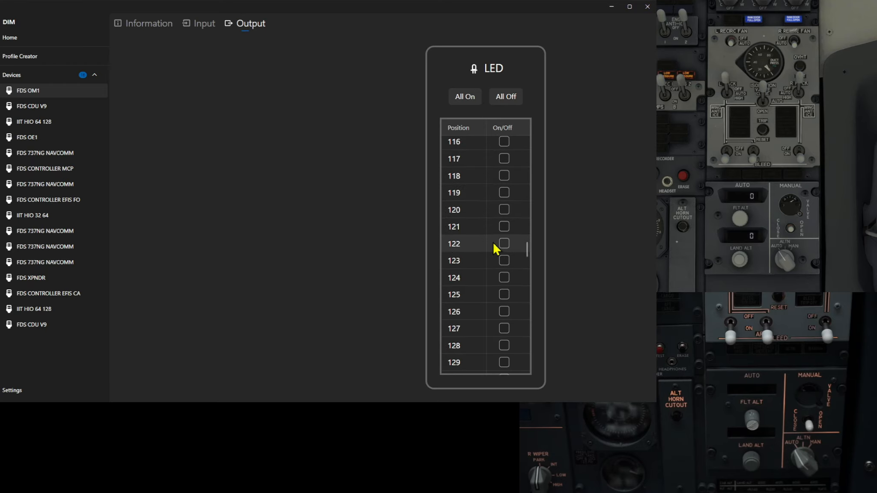
pyautogui.click(504, 227)
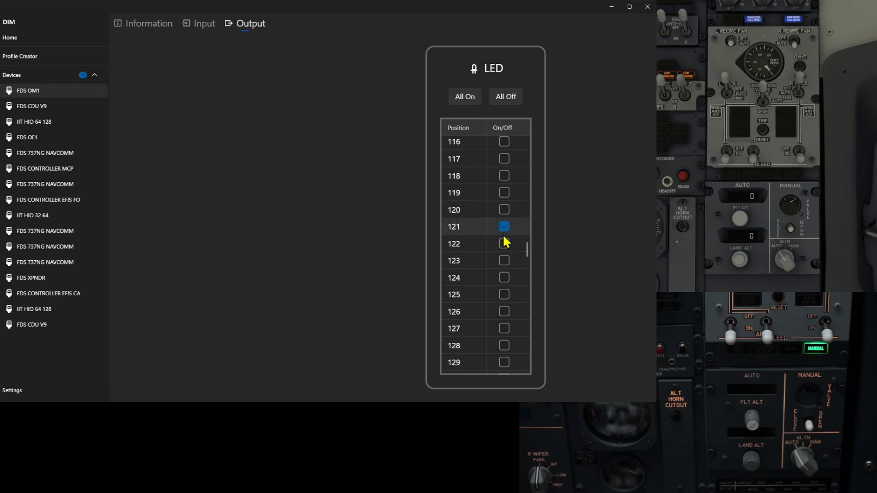
pyautogui.click(499, 243)
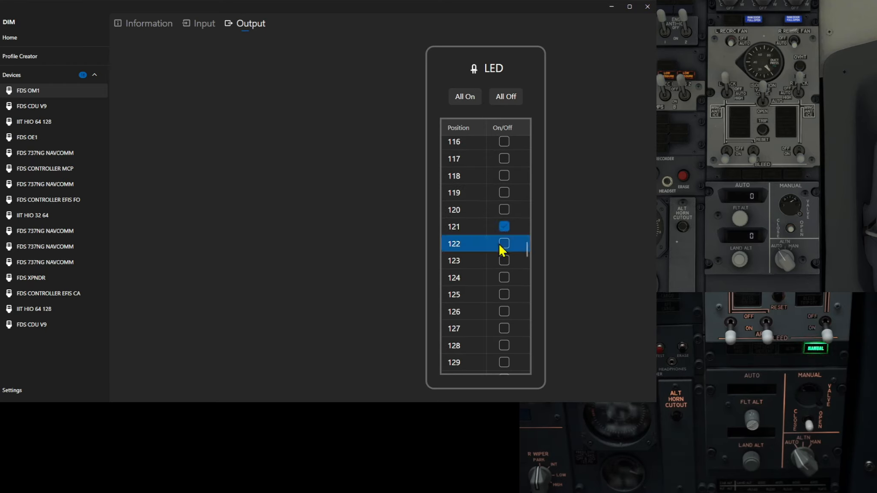
pyautogui.click(506, 243)
pyautogui.click(504, 257)
pyautogui.click(505, 277)
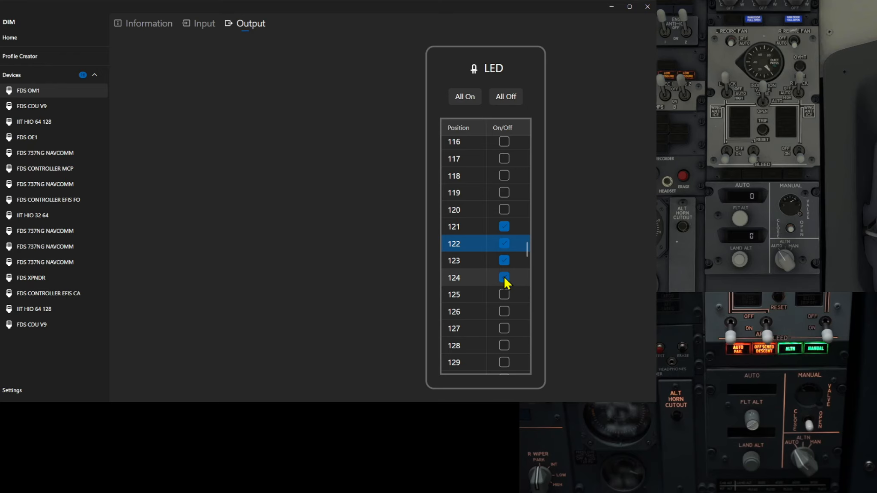
# Switch LED outputs 124, 123, 122 and 121 of the FDS OM1 back off.
pyautogui.click(503, 275)
pyautogui.click(504, 260)
pyautogui.click(502, 243)
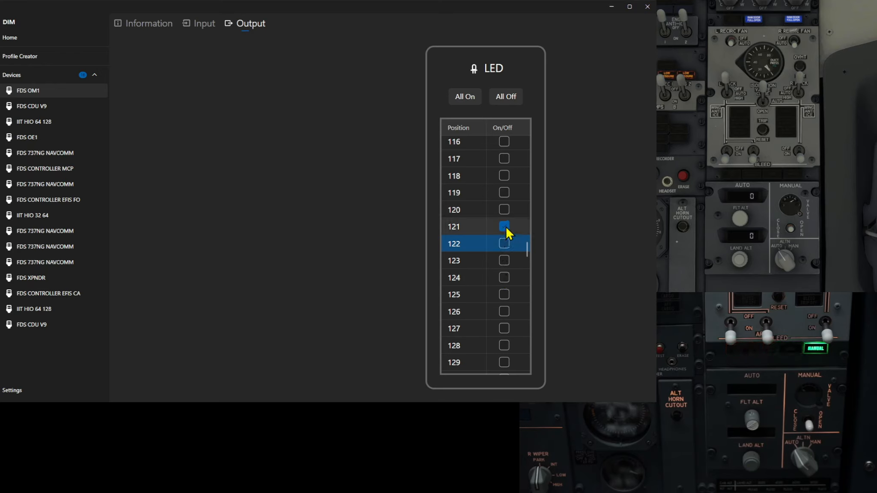
pyautogui.click(506, 225)
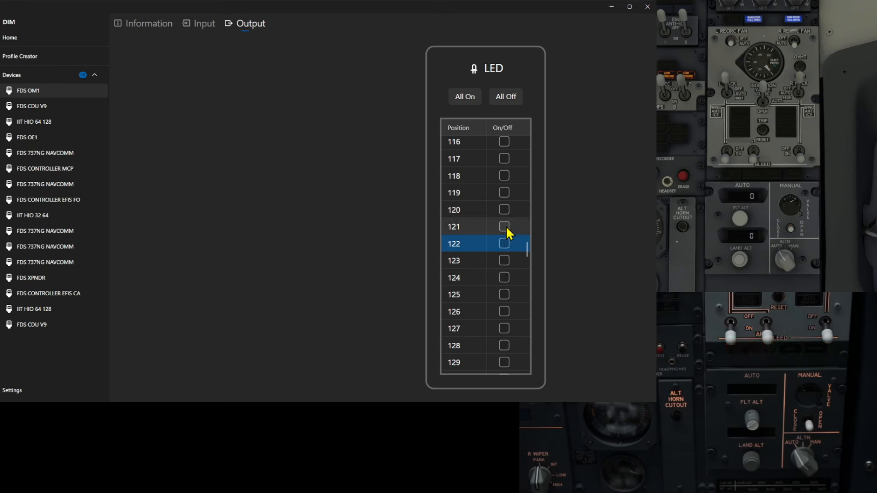
# In the profile's output list, review the settings, modifiers and preconditions of LED output 121 (AIR_annunMANUAL) and save the entry.
pyautogui.click(19, 56)
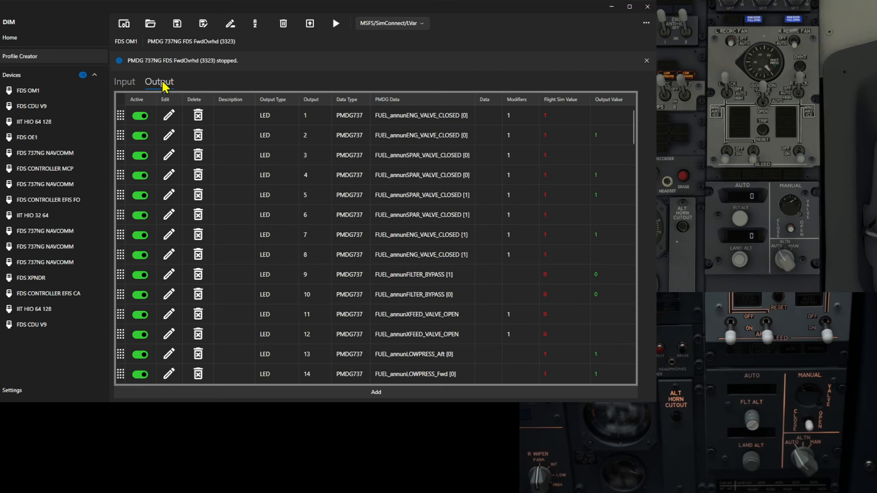
pyautogui.scroll(-5, 248, 212)
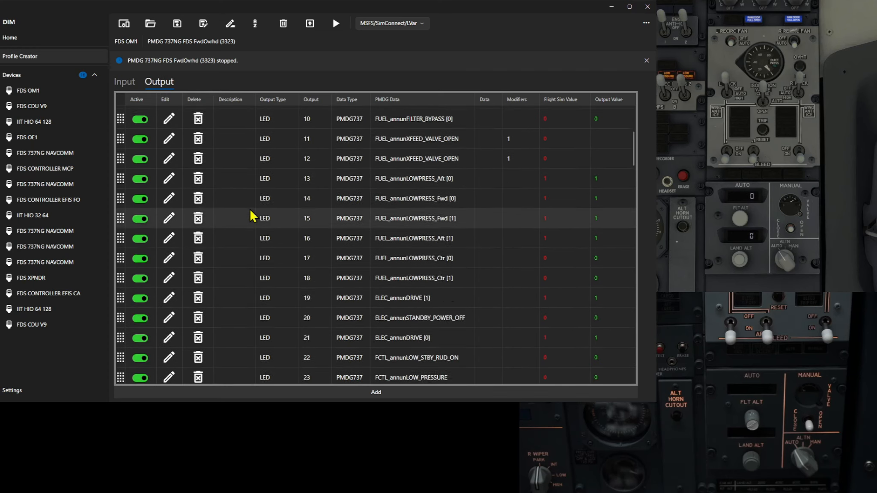
pyautogui.scroll(-18, 253, 216)
pyautogui.scroll(-15, 251, 208)
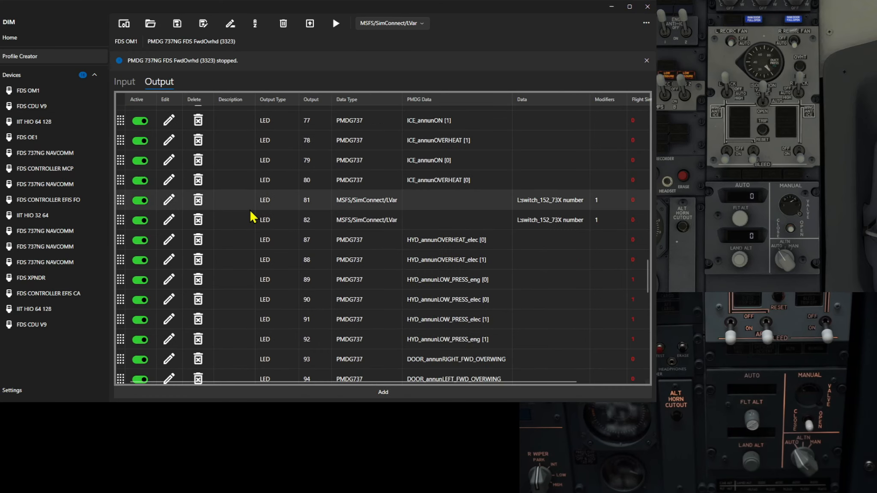
pyautogui.scroll(-8, 250, 212)
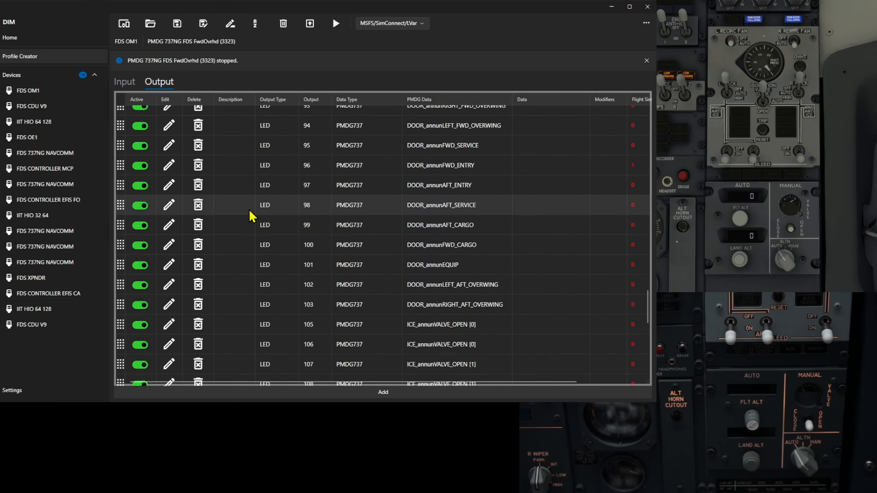
pyautogui.scroll(-2, 252, 217)
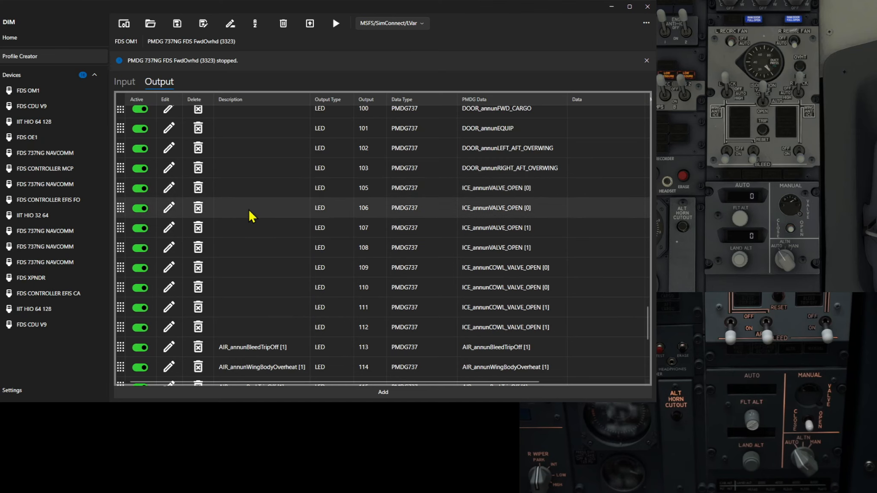
pyautogui.scroll(-5, 249, 211)
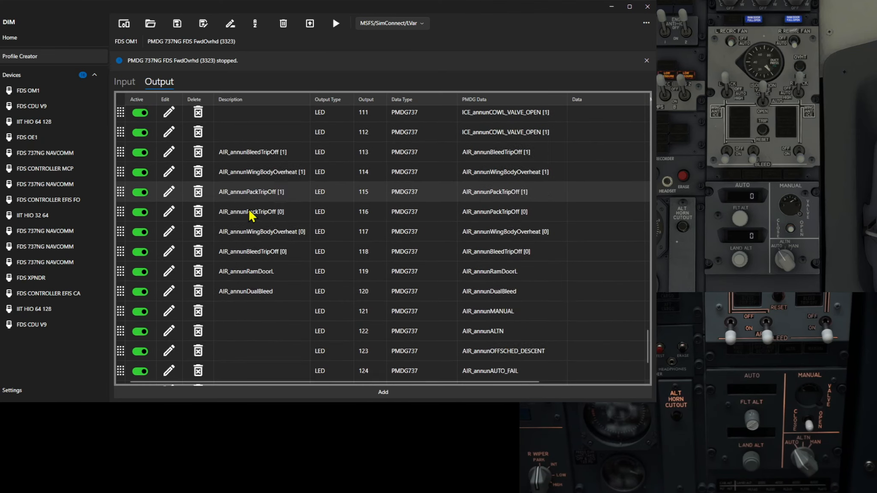
pyautogui.scroll(-2, 249, 214)
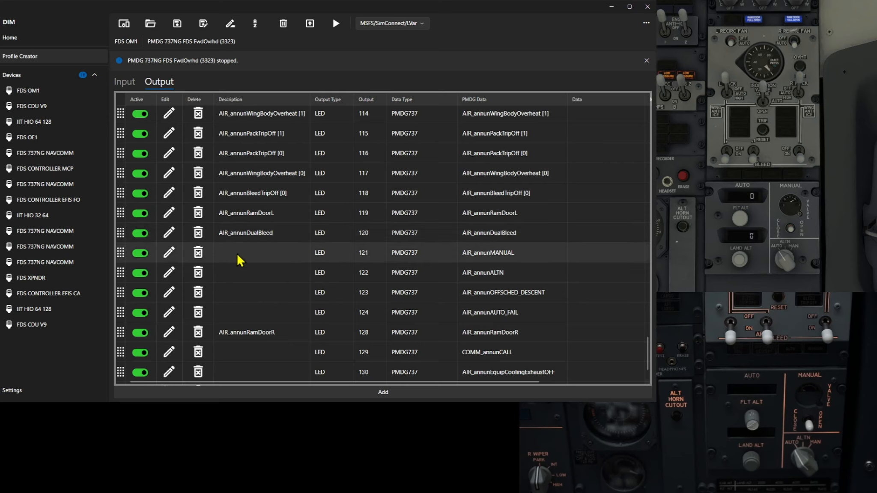
pyautogui.click(168, 254)
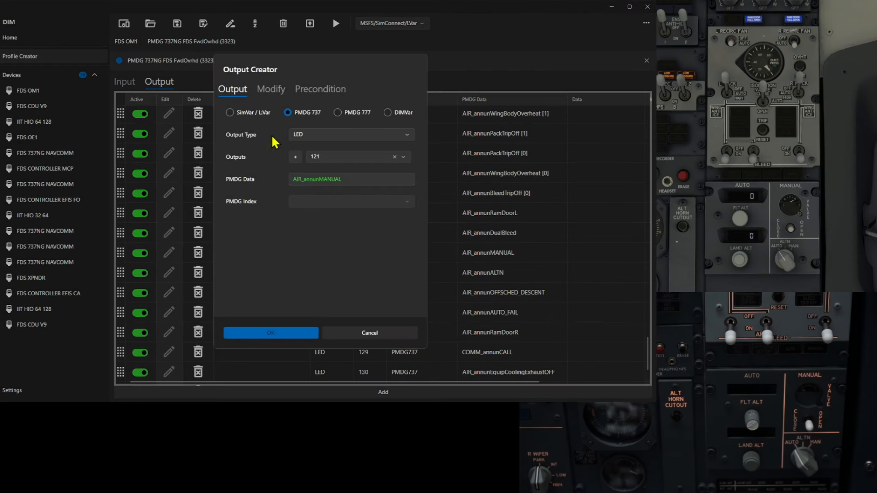
pyautogui.click(279, 91)
pyautogui.click(307, 89)
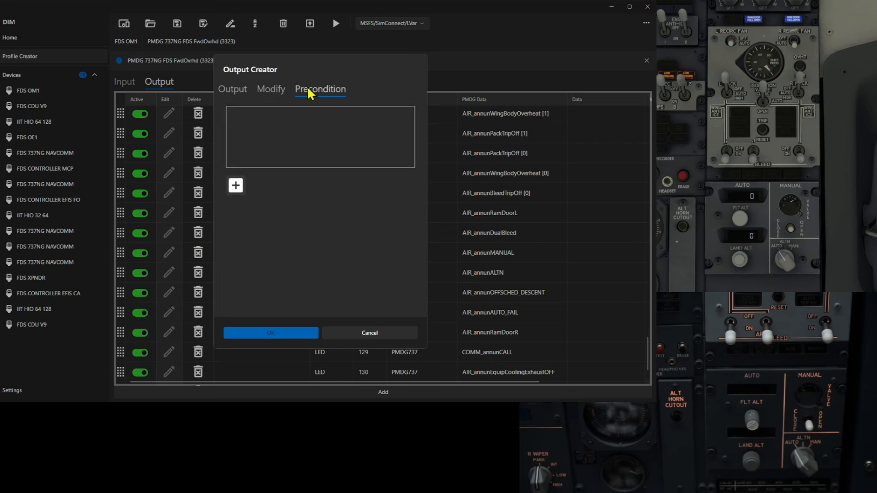
pyautogui.click(235, 90)
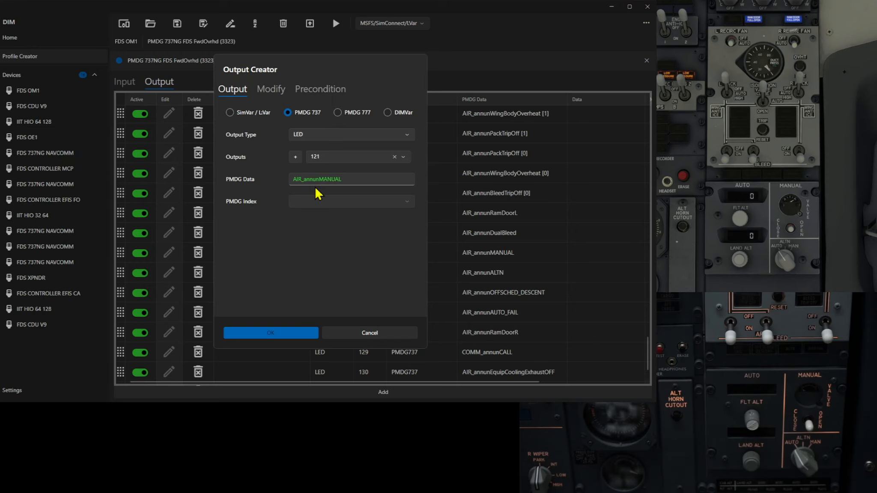
pyautogui.click(260, 334)
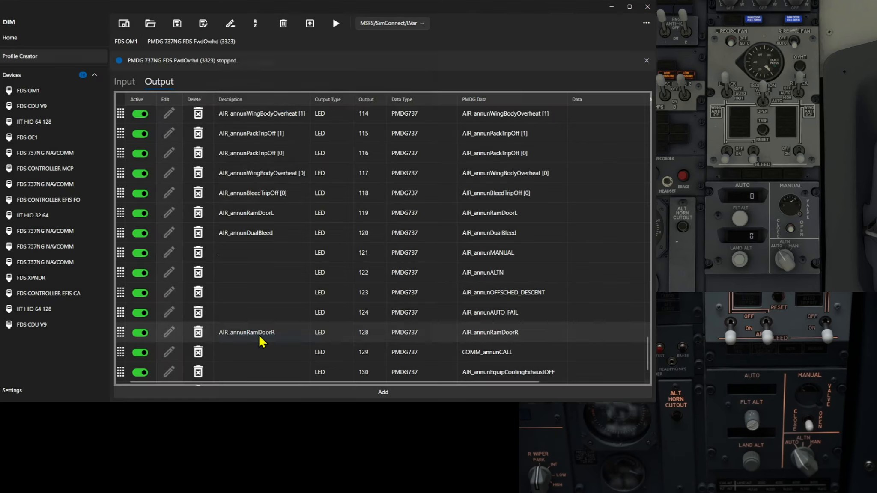
# Review the settings, modifiers and preconditions of LED output 122 (AIR_annunALTN) and save the entry.
pyautogui.click(175, 275)
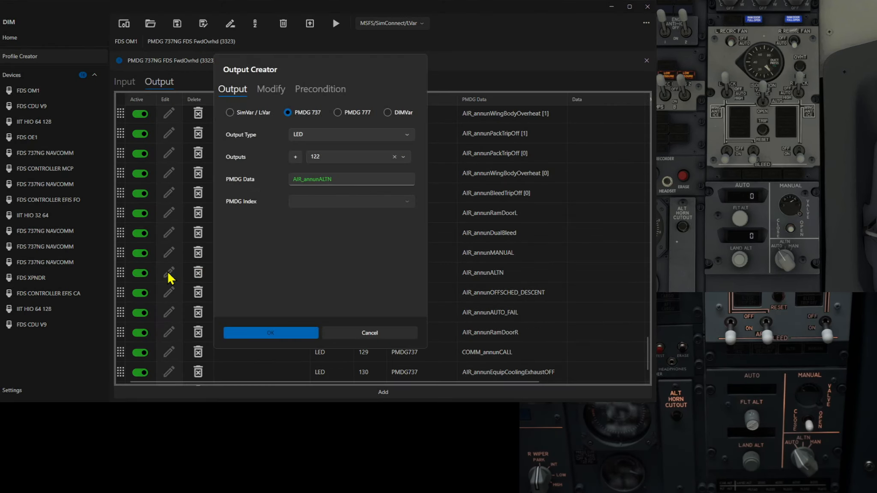
pyautogui.click(278, 93)
pyautogui.click(305, 95)
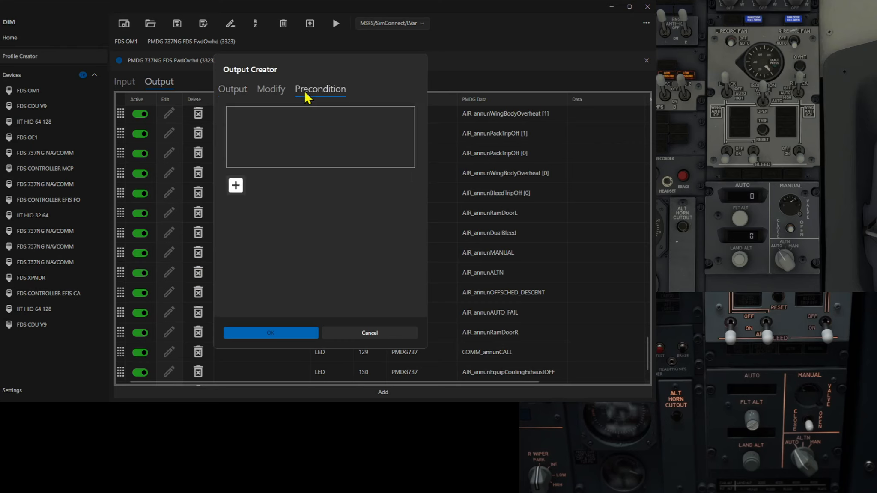
pyautogui.click(231, 90)
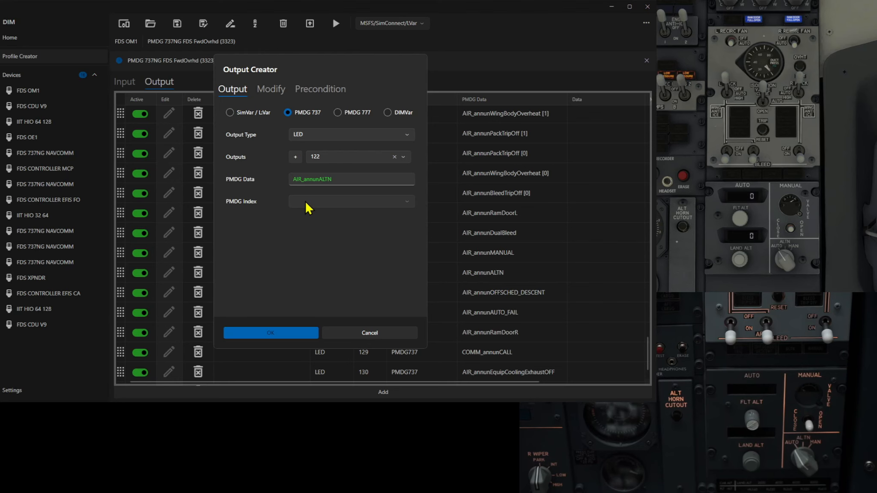
pyautogui.click(260, 330)
# Review the settings, modifiers and preconditions of LED output 123 (AIR_annunOFFSCHED_DESCENT) and save the entry.
pyautogui.click(173, 292)
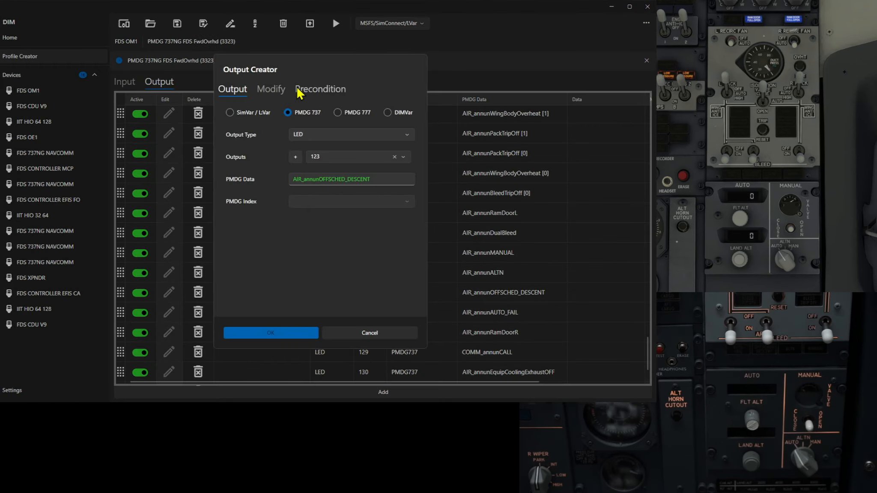
pyautogui.click(274, 89)
pyautogui.click(318, 90)
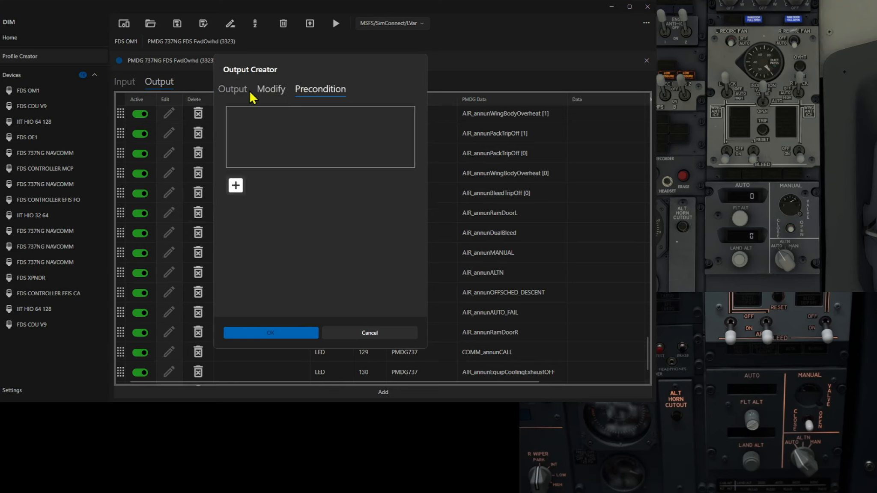
pyautogui.click(230, 90)
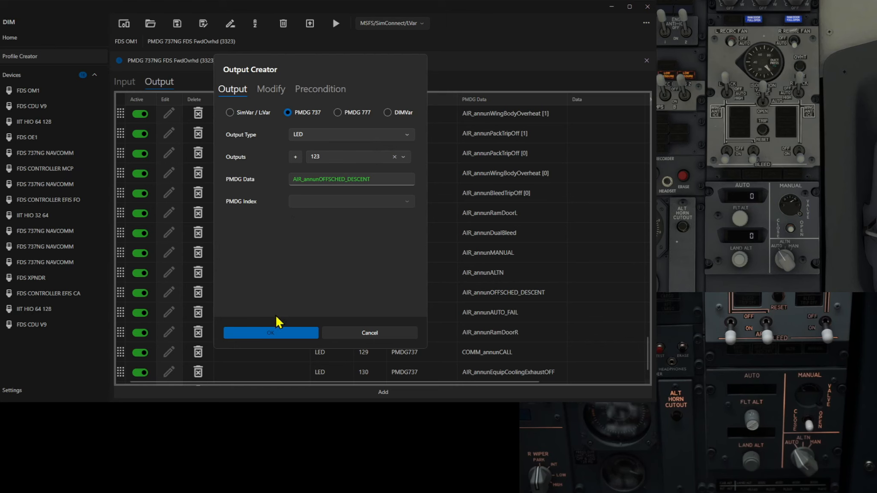
pyautogui.click(265, 334)
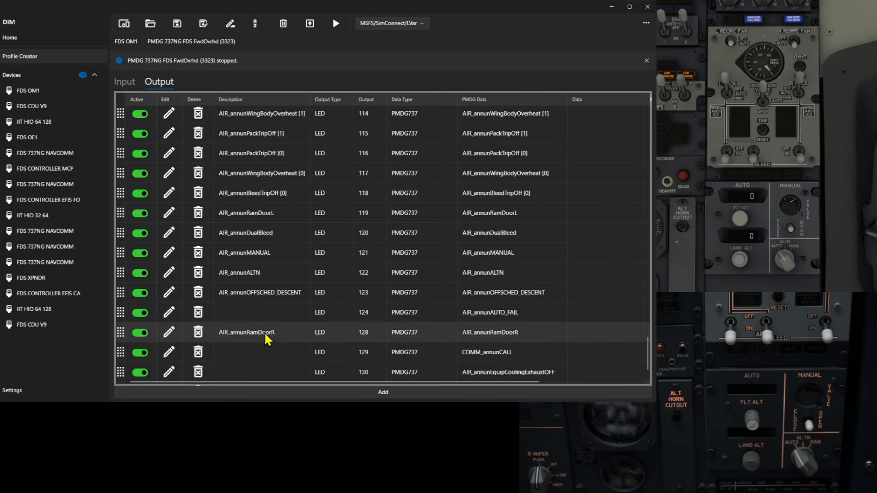
# Review the settings, modifiers and preconditions of LED output 124 (AIR_annunAUTO_FAIL) and save the entry.
pyautogui.click(169, 316)
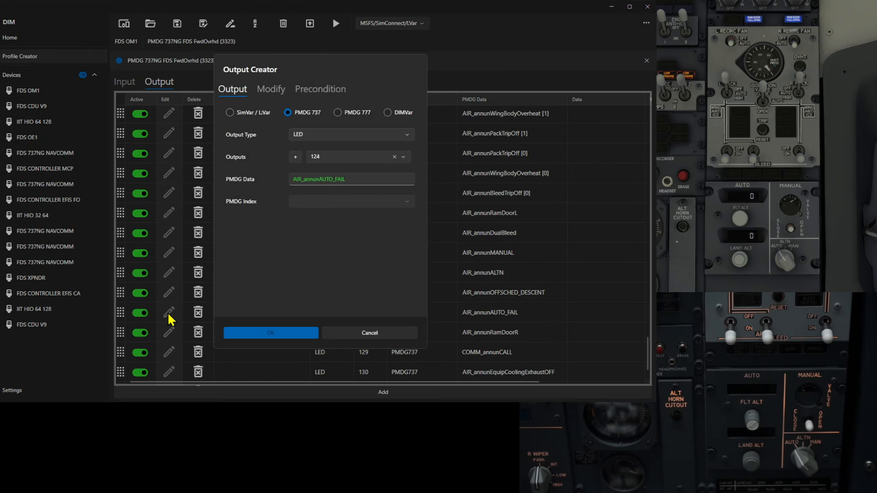
pyautogui.click(274, 87)
pyautogui.click(320, 89)
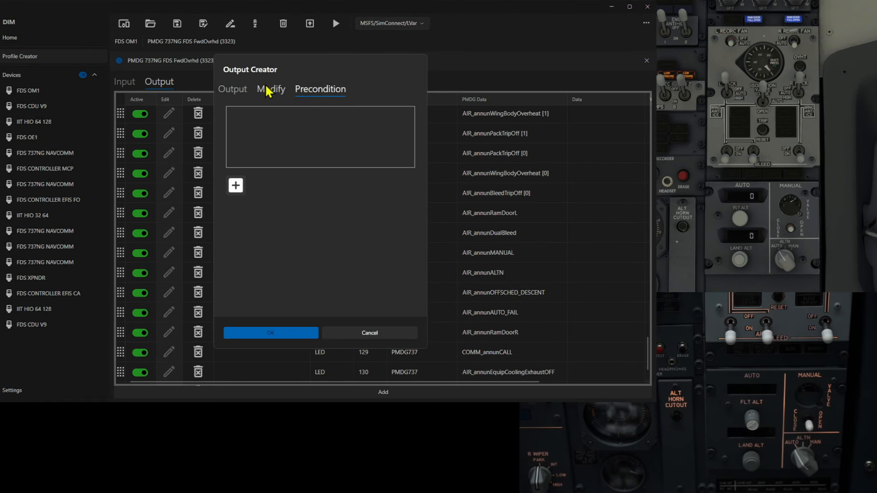
pyautogui.click(237, 91)
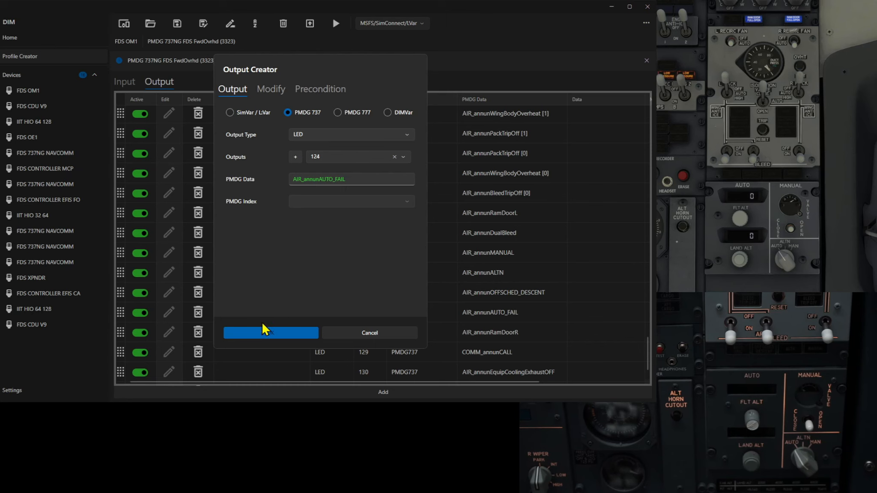
pyautogui.click(260, 333)
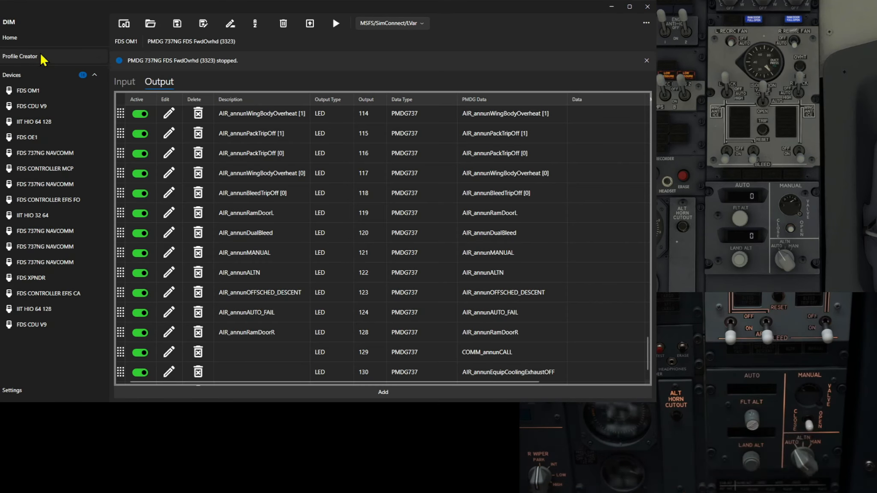
# Display the live input states of the FDS OM1 device to check the pressurization panel switches.
pyautogui.click(49, 88)
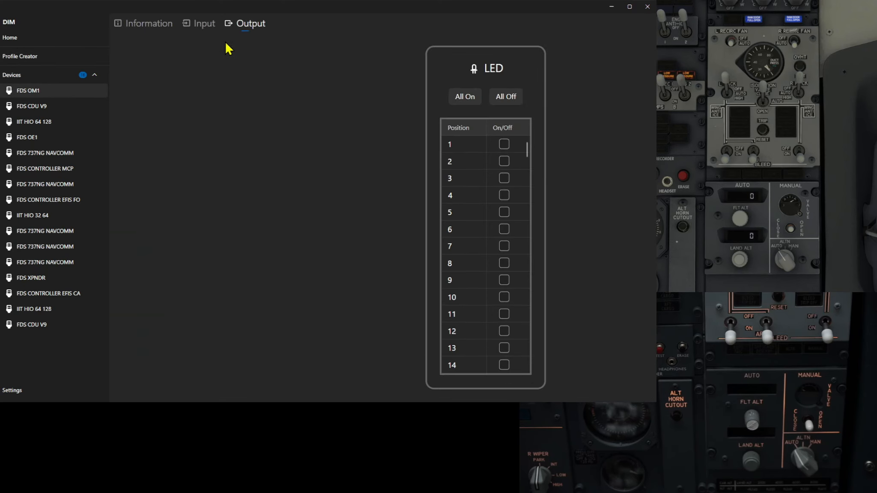
pyautogui.click(188, 19)
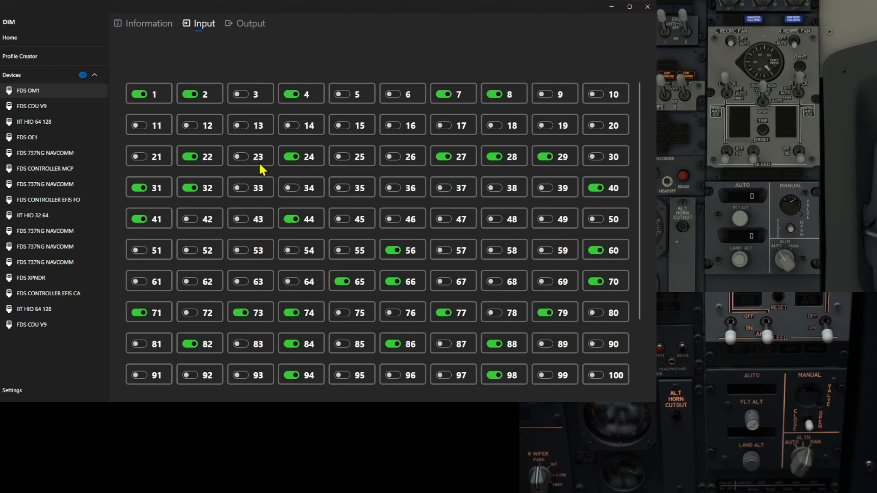
# Check the remaining live input states of the FDS OM1, and list its profile's input entries sorted by input number.
pyautogui.scroll(-3, 259, 162)
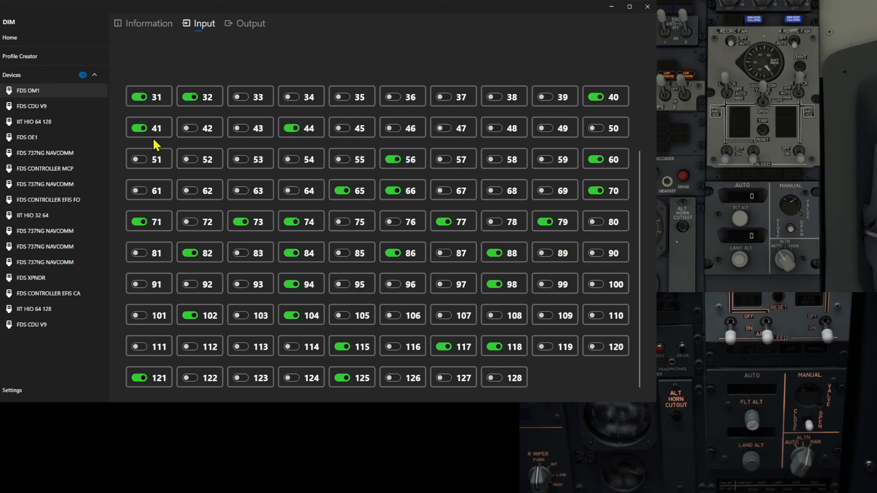
pyautogui.click(27, 56)
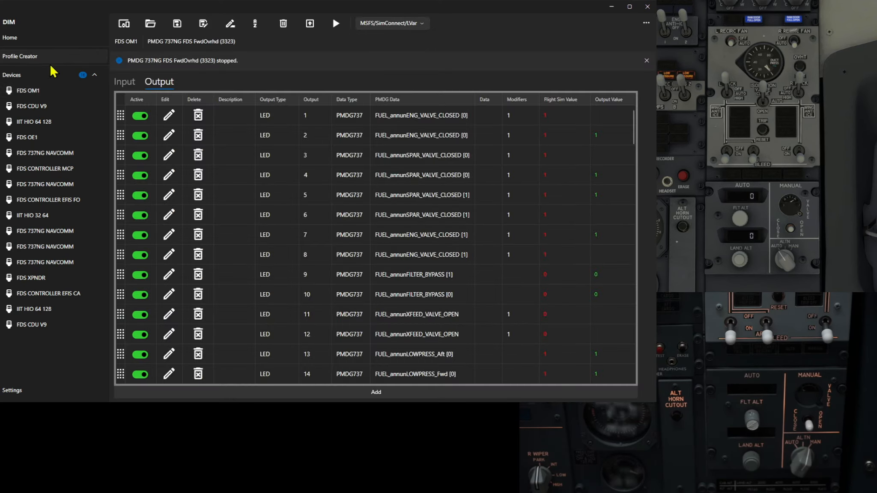
pyautogui.click(128, 83)
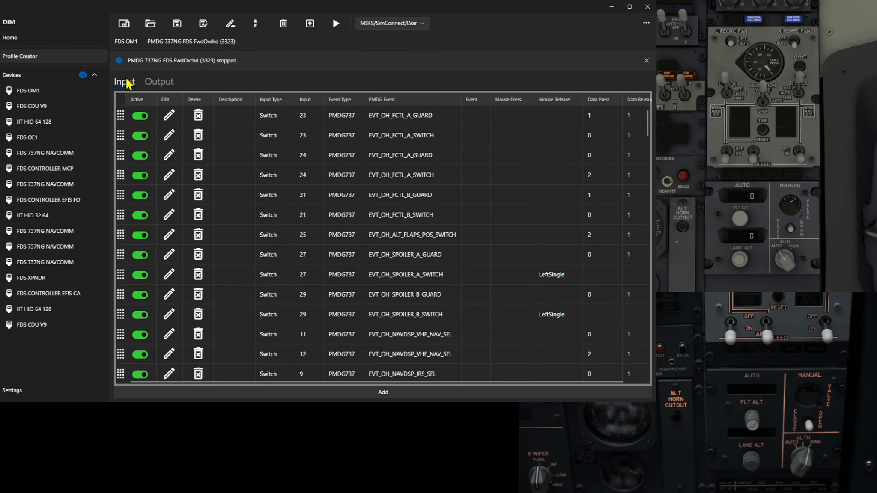
pyautogui.click(303, 101)
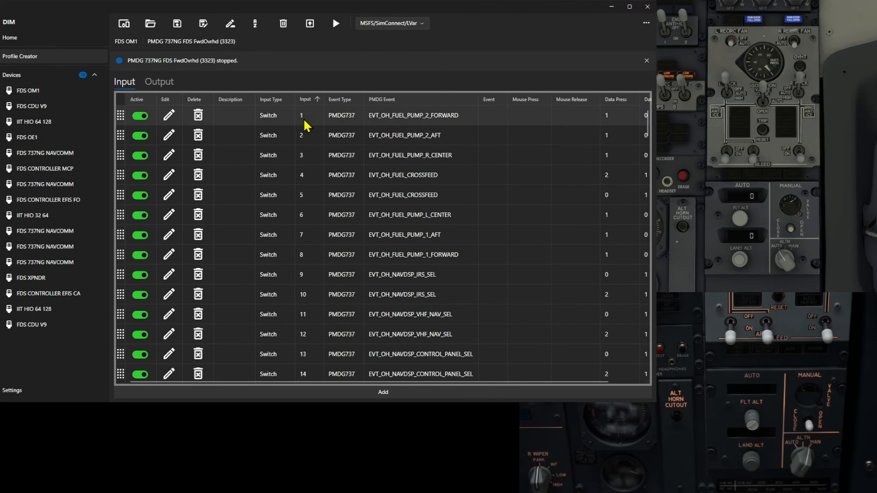
# Review the settings and preconditions of switch input 38 (EVT_OH_PRESS_SELECTOR) and save the entry.
pyautogui.scroll(-6, 305, 124)
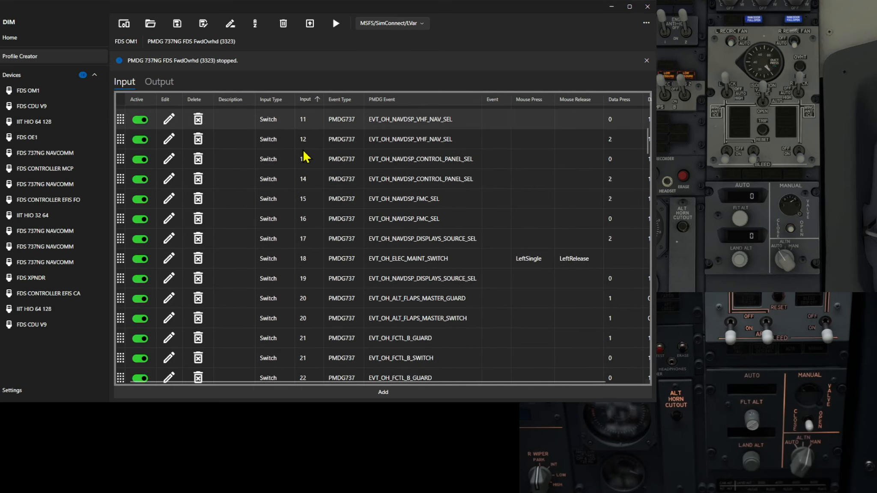
pyautogui.scroll(-4, 305, 162)
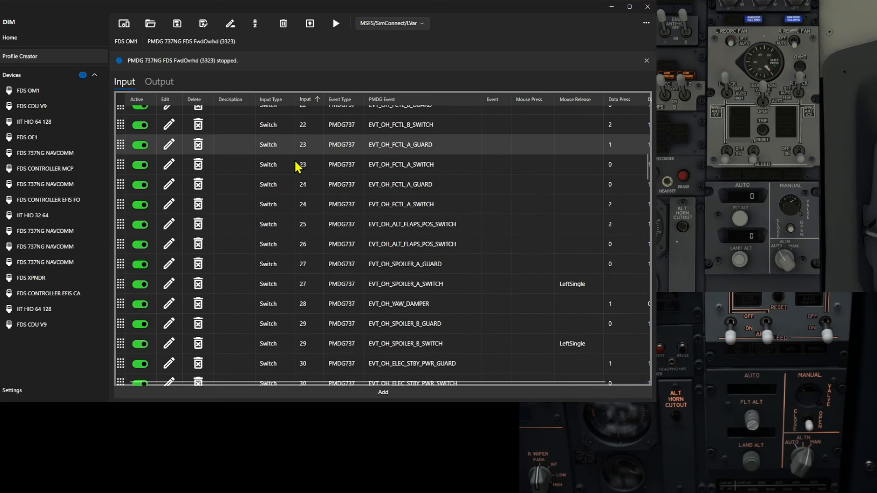
pyautogui.scroll(-6, 297, 167)
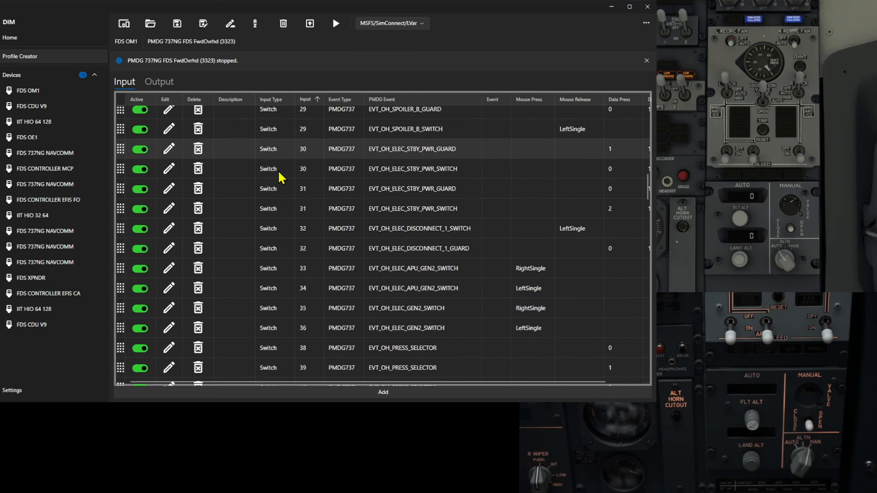
pyautogui.scroll(-2, 276, 182)
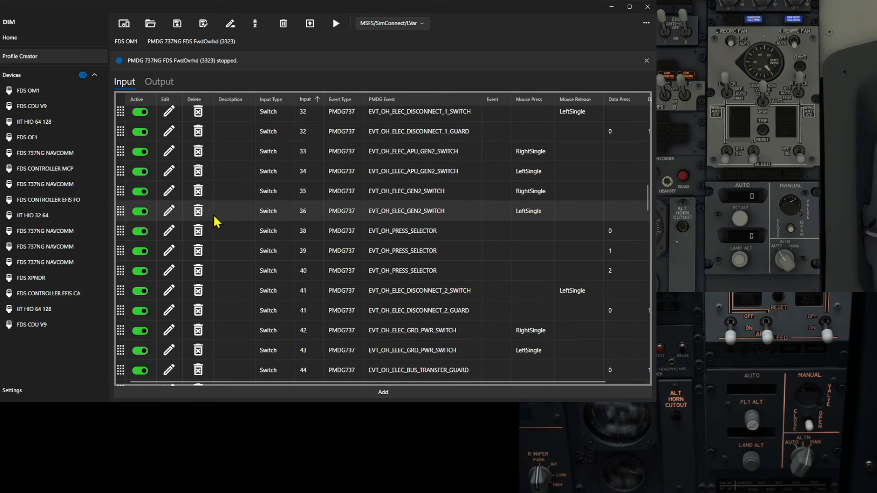
pyautogui.click(169, 236)
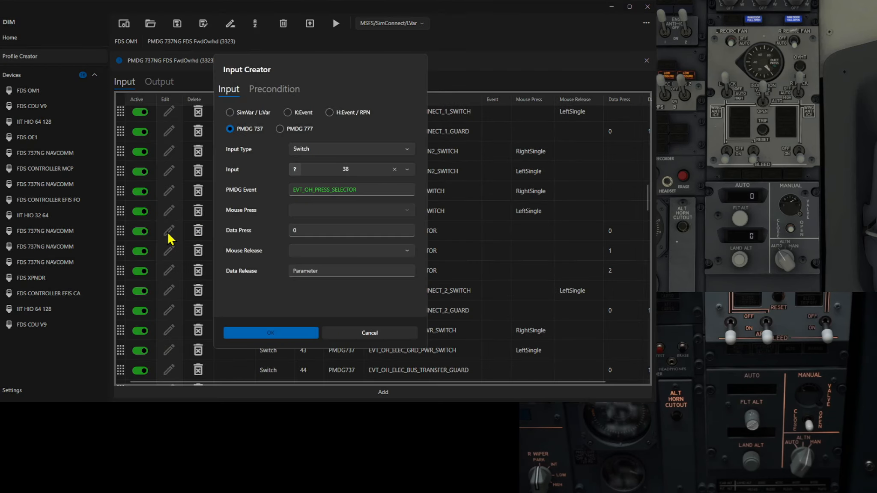
pyautogui.click(259, 91)
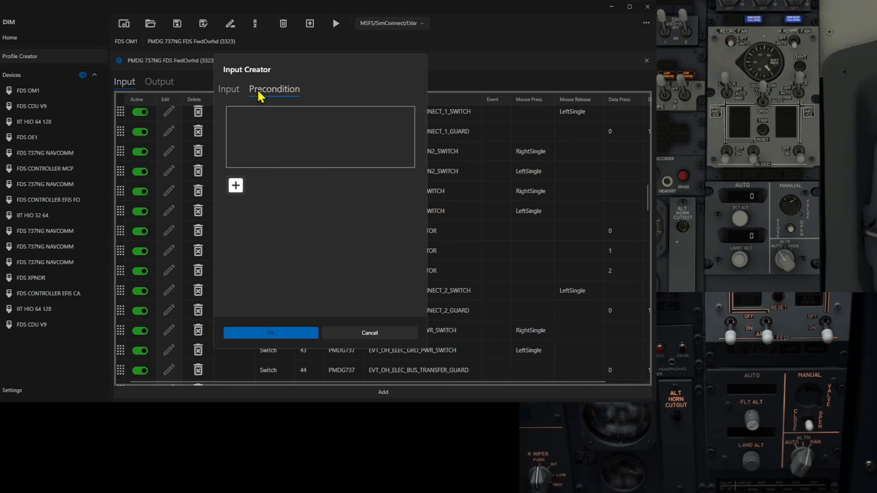
pyautogui.click(235, 95)
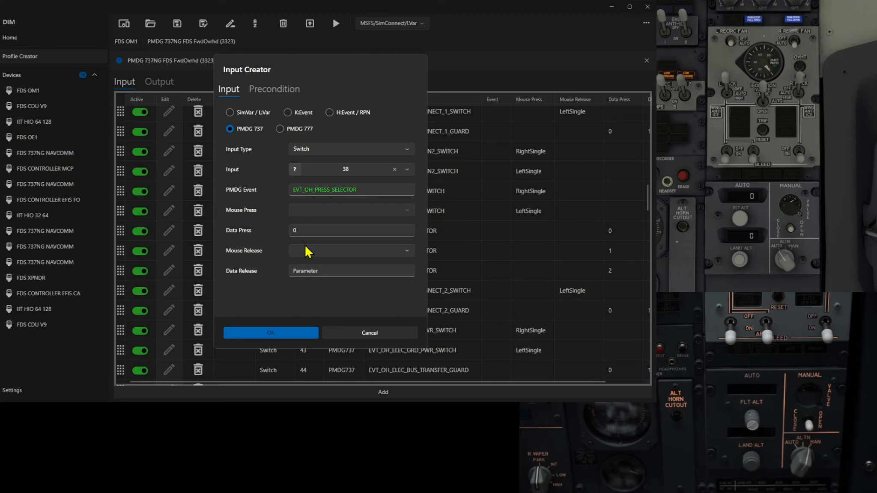
pyautogui.click(260, 330)
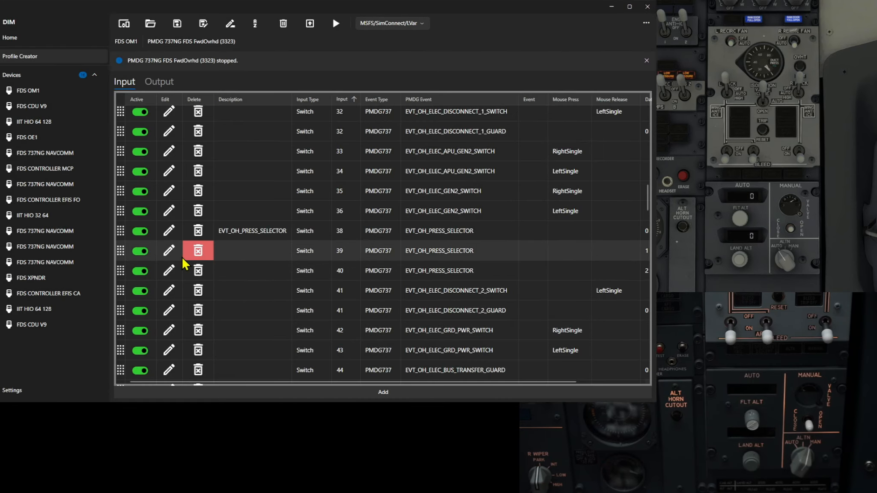
# Review the settings and preconditions of switch input 39 (EVT_OH_PRESS_SELECTOR) and save the entry.
pyautogui.click(169, 250)
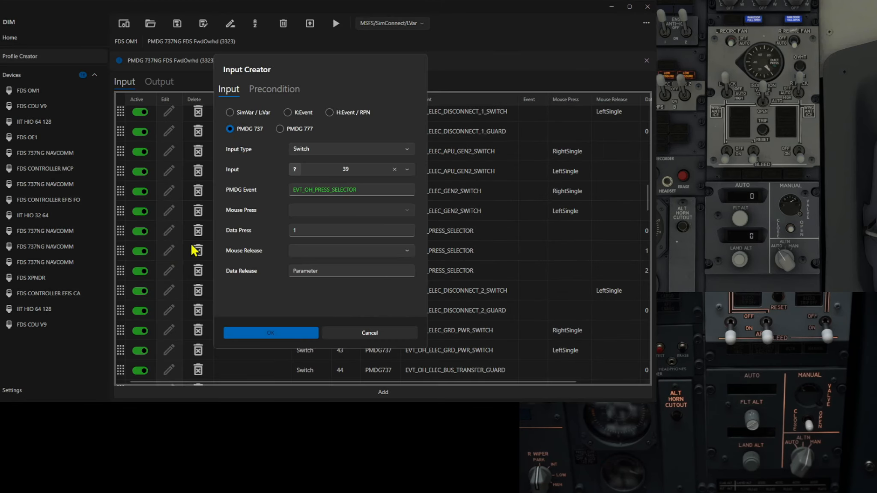
pyautogui.click(262, 90)
pyautogui.click(233, 91)
pyautogui.click(279, 333)
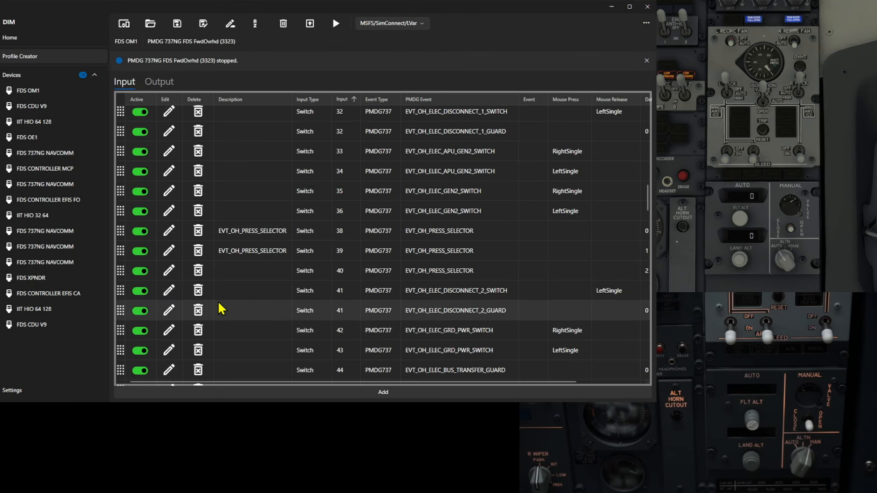
# Review the settings and preconditions of switch input 40 (EVT_OH_PRESS_SELECTOR) and save the entry.
pyautogui.click(175, 273)
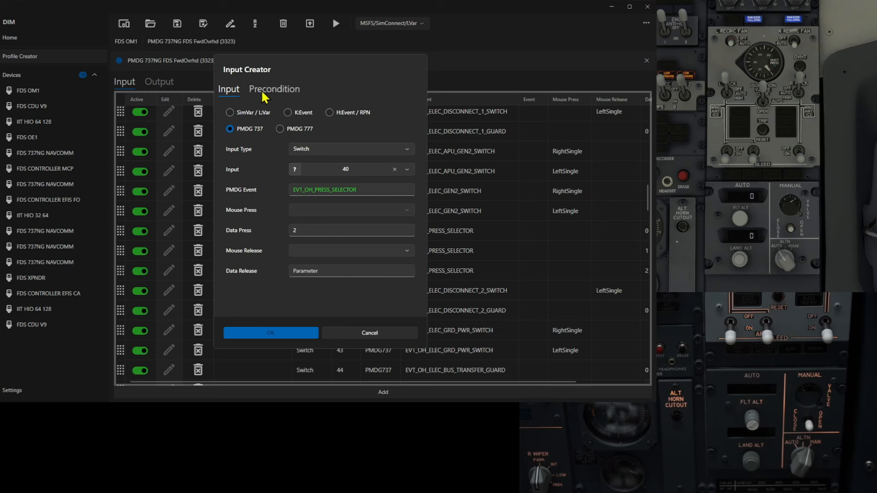
pyautogui.click(263, 95)
pyautogui.click(237, 96)
pyautogui.click(279, 330)
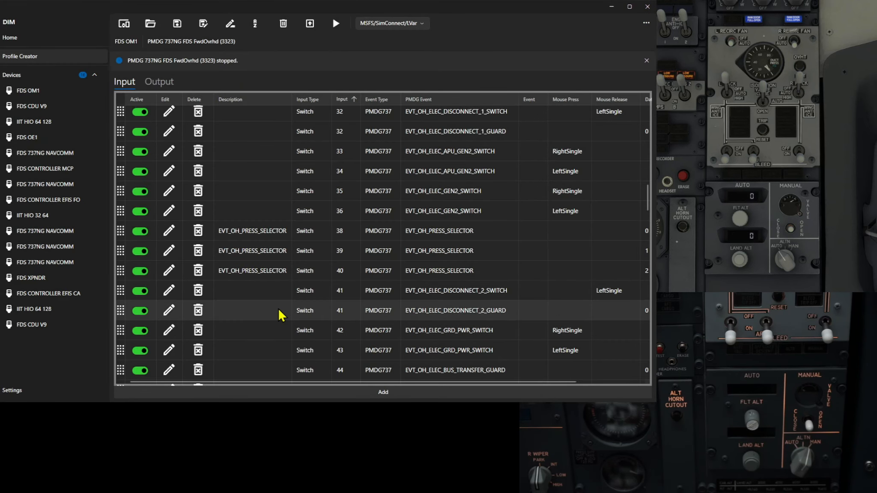
# Review the settings and preconditions of switch input 106 (EVT_OH_PRESS_VALVE_SWITCH) and save the entry.
pyautogui.scroll(-5, 274, 315)
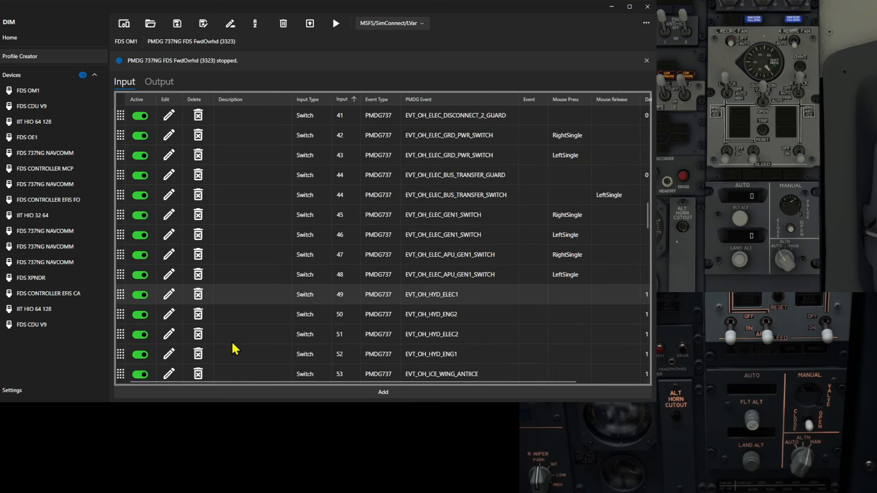
pyautogui.scroll(-7, 229, 345)
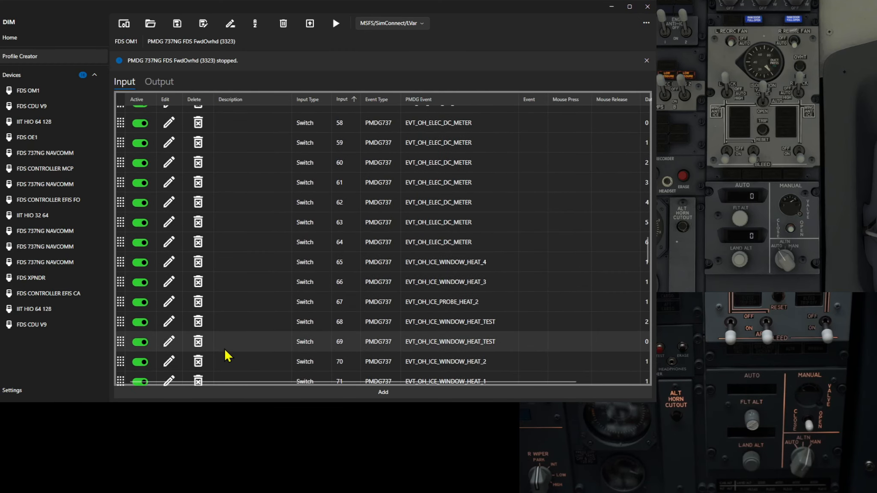
pyautogui.scroll(-6, 223, 354)
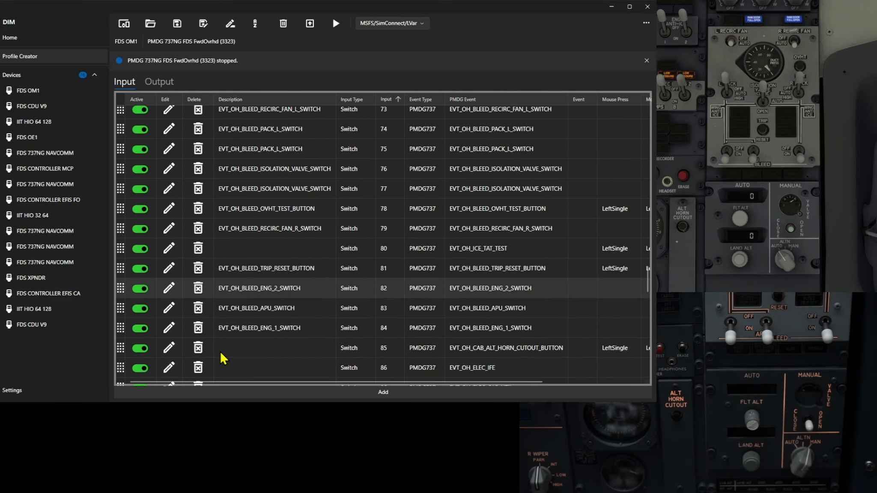
pyautogui.scroll(-6, 220, 351)
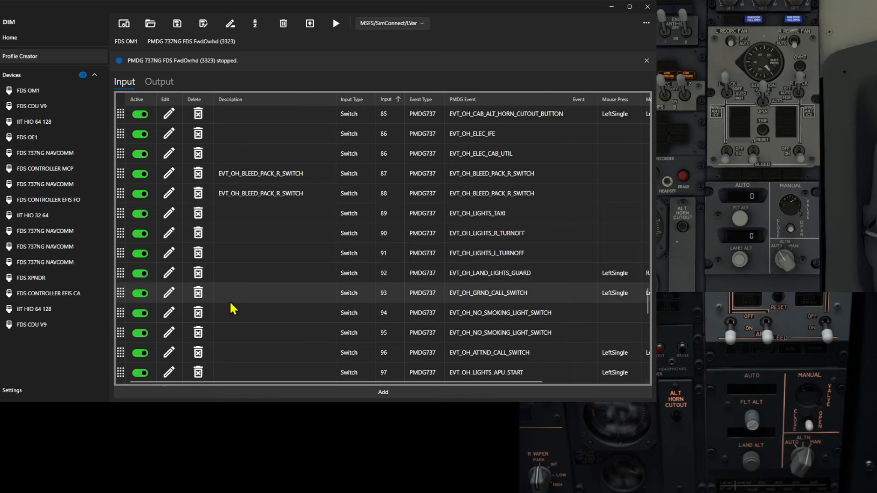
pyautogui.scroll(-5, 228, 306)
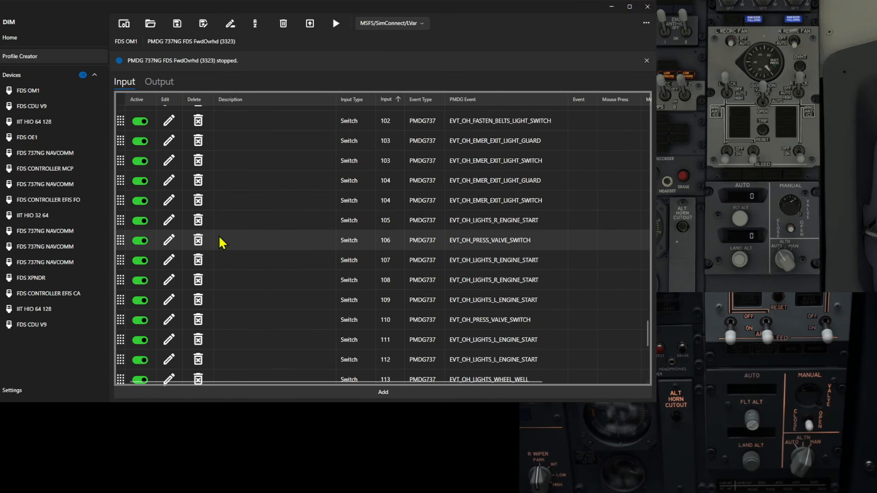
pyautogui.click(170, 239)
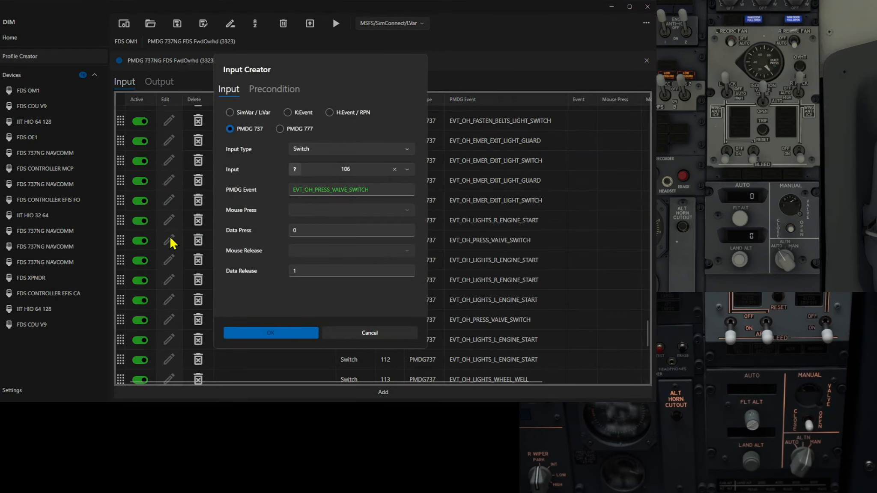
pyautogui.click(295, 89)
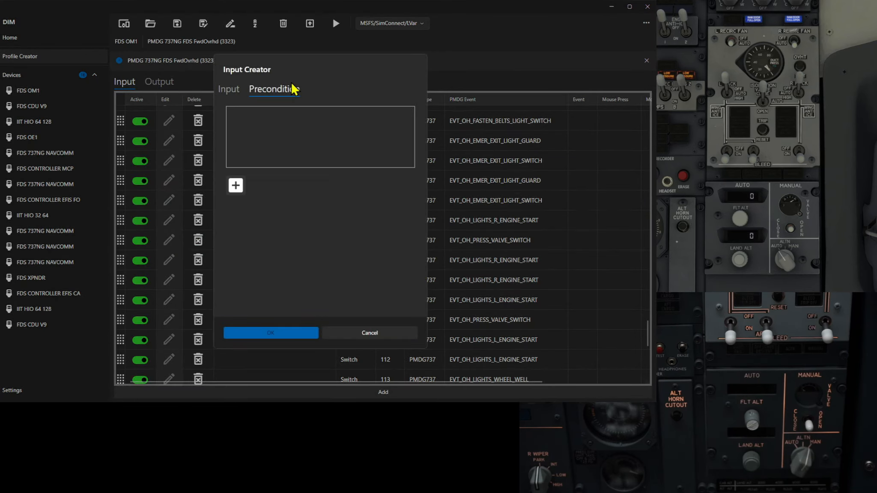
pyautogui.click(234, 90)
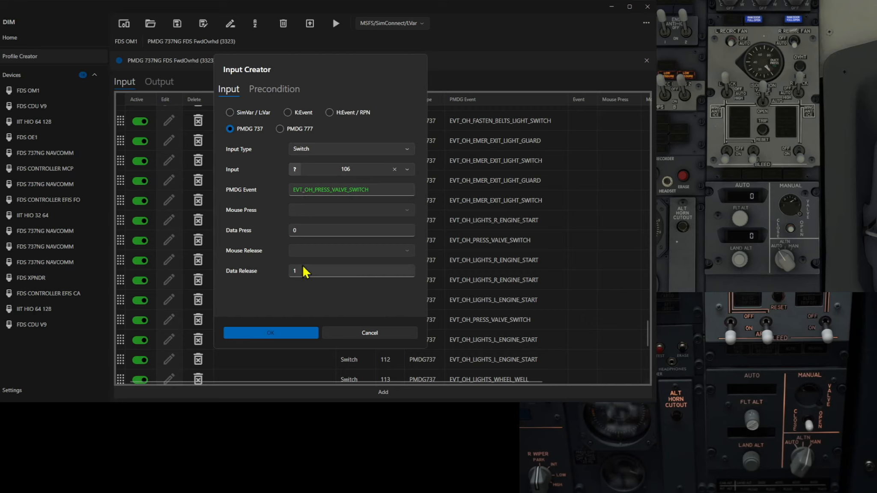
pyautogui.click(271, 333)
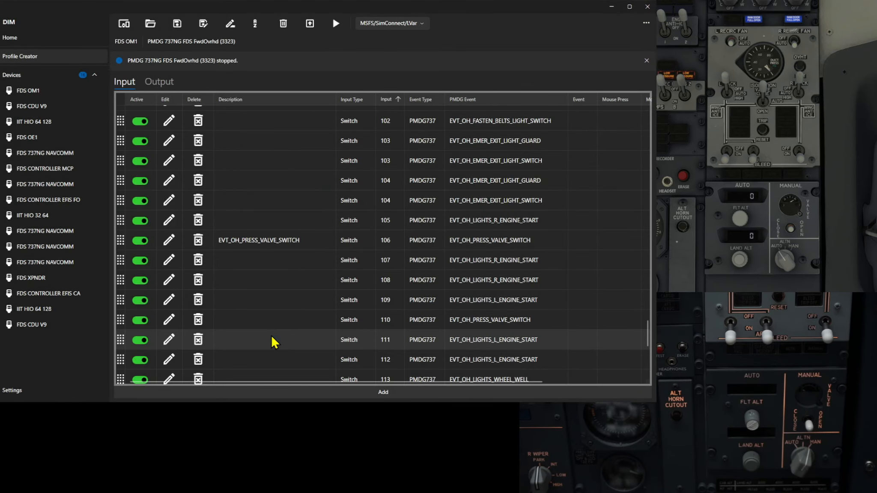
# Review the settings and preconditions of switch input 110 (EVT_OH_PRESS_VALVE_SWITCH) and save the entry.
pyautogui.click(168, 320)
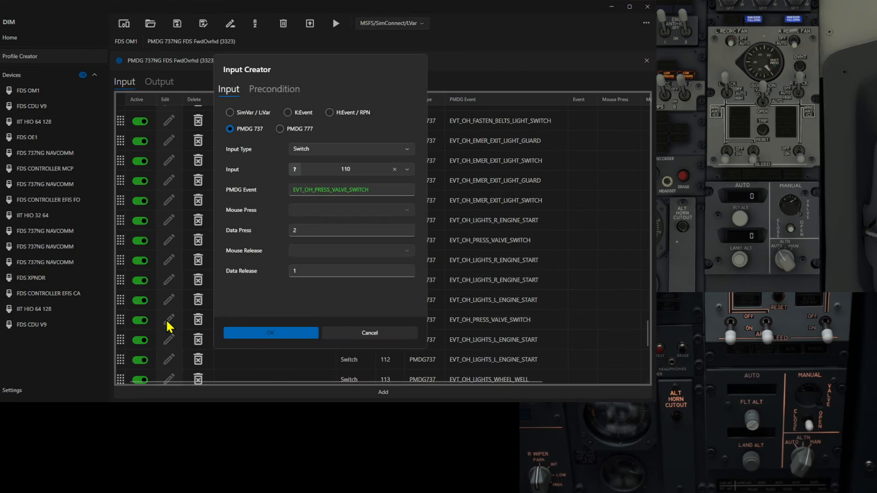
pyautogui.click(280, 99)
pyautogui.click(229, 91)
pyautogui.click(254, 336)
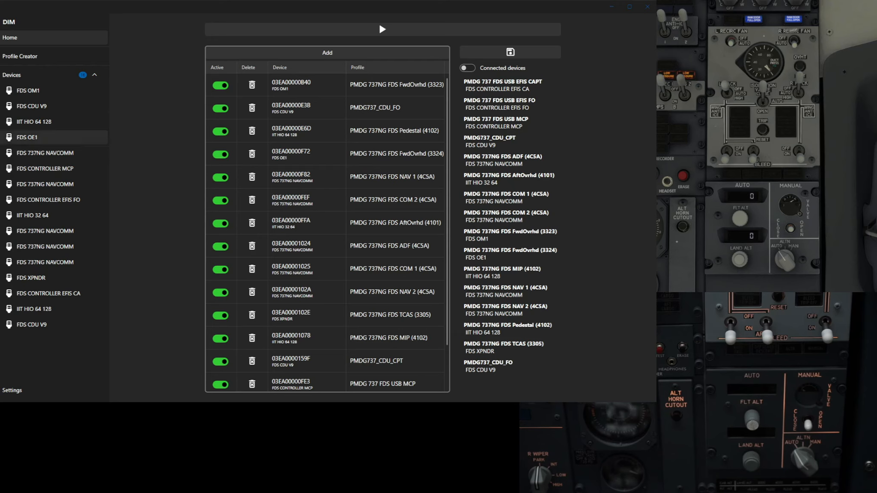
# Show the input entries of the PMDG 737NG FDS FwdOvrhd (3324) profile and the live input states of the FDS OE1.
pyautogui.click(23, 56)
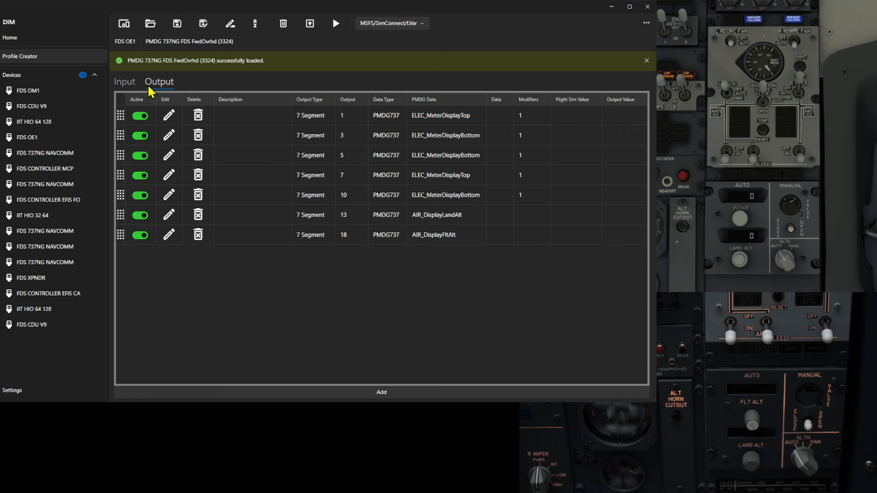
pyautogui.click(131, 85)
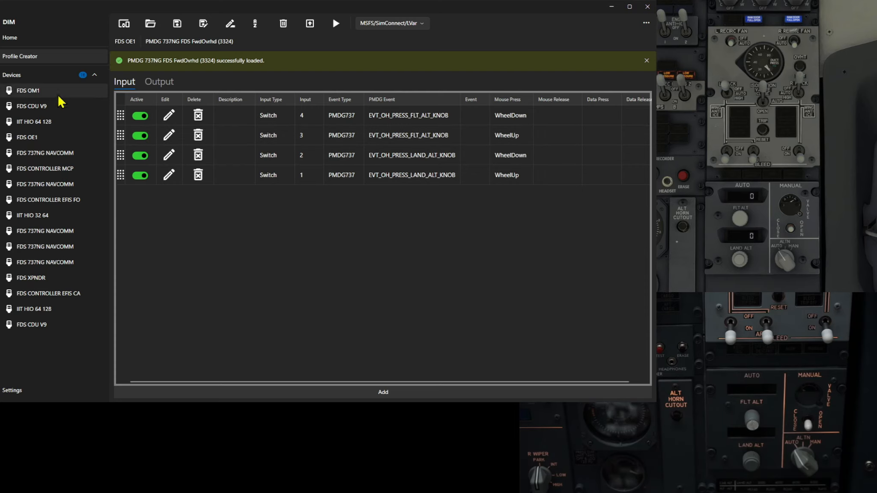
pyautogui.click(55, 136)
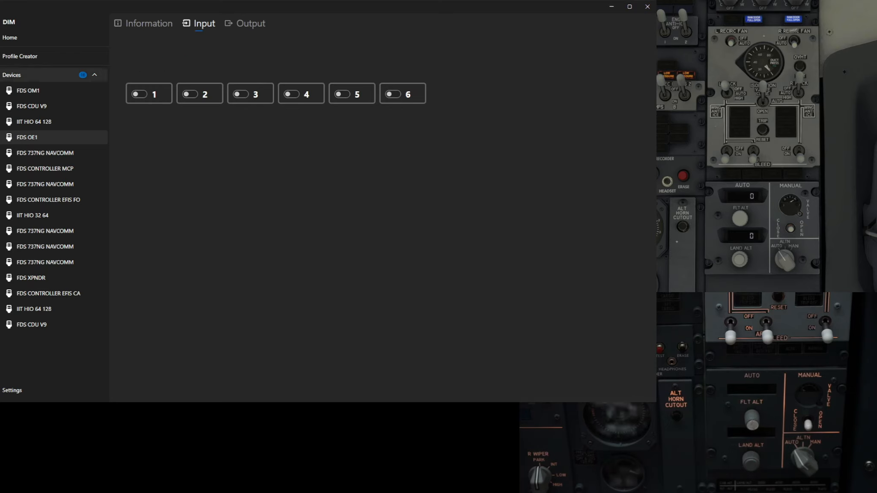
# Review the settings and preconditions of the profile's switch input 1 (EVT_OH_PRESS_LAND_ALT_KNOB, WheelUp) and save the entry.
pyautogui.click(9, 60)
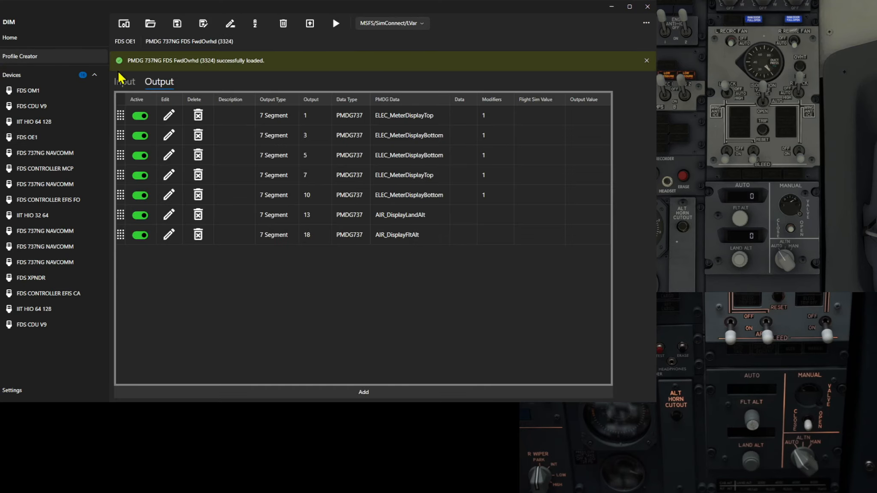
pyautogui.click(131, 84)
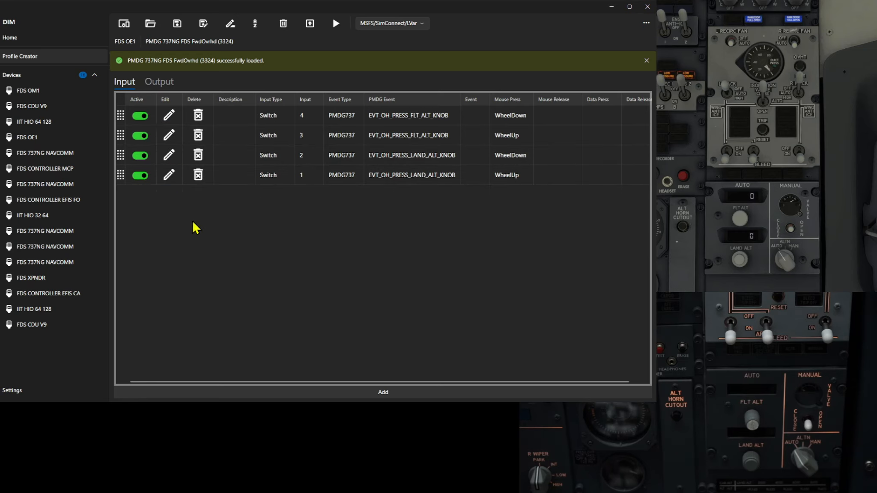
pyautogui.click(170, 176)
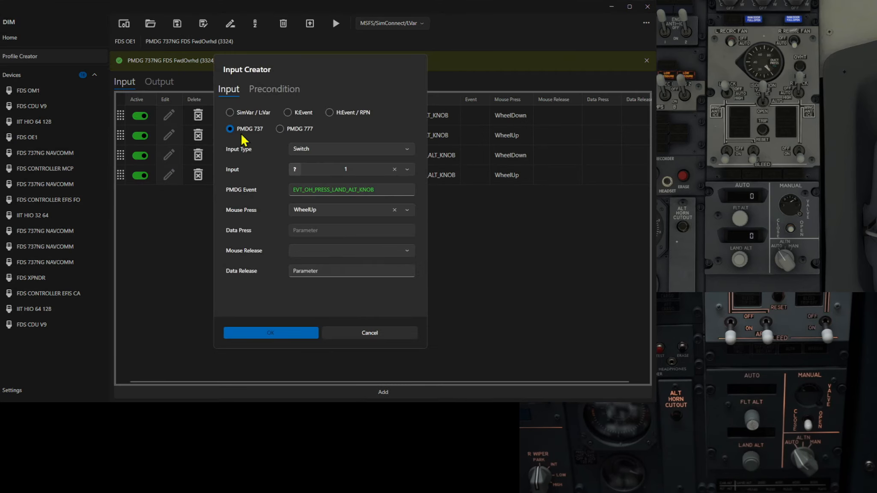
pyautogui.click(266, 91)
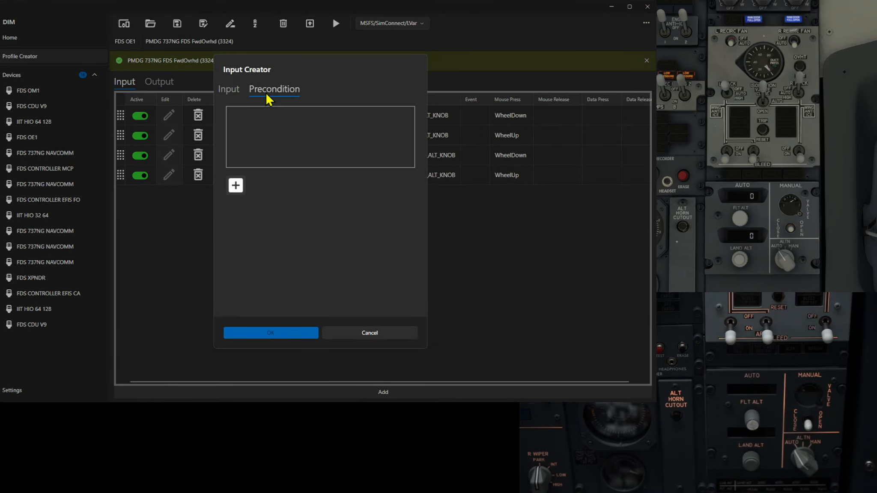
pyautogui.click(233, 89)
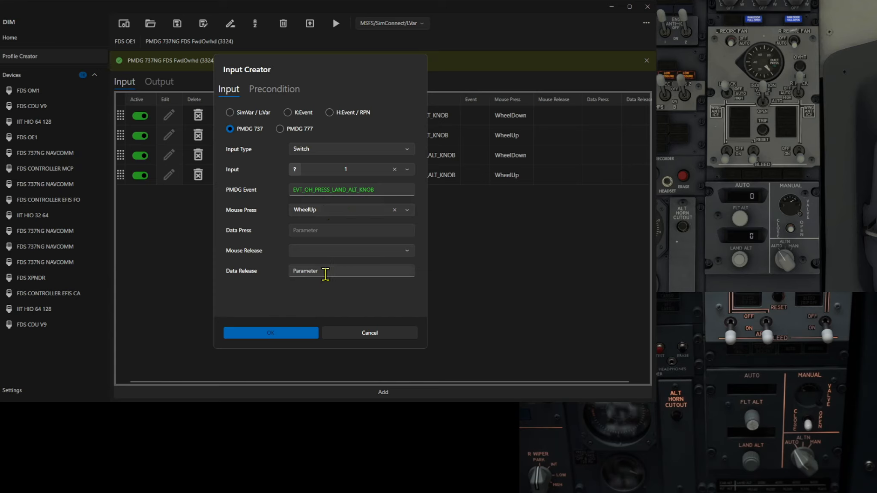
pyautogui.click(251, 333)
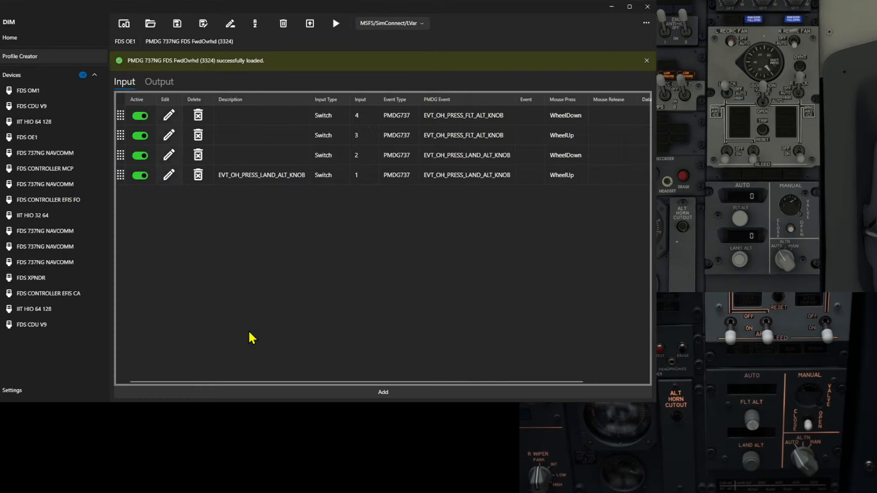
# Review the settings and preconditions of switch input 2 (EVT_OH_PRESS_LAND_ALT_KNOB, WheelDown) and save the entry.
pyautogui.click(169, 156)
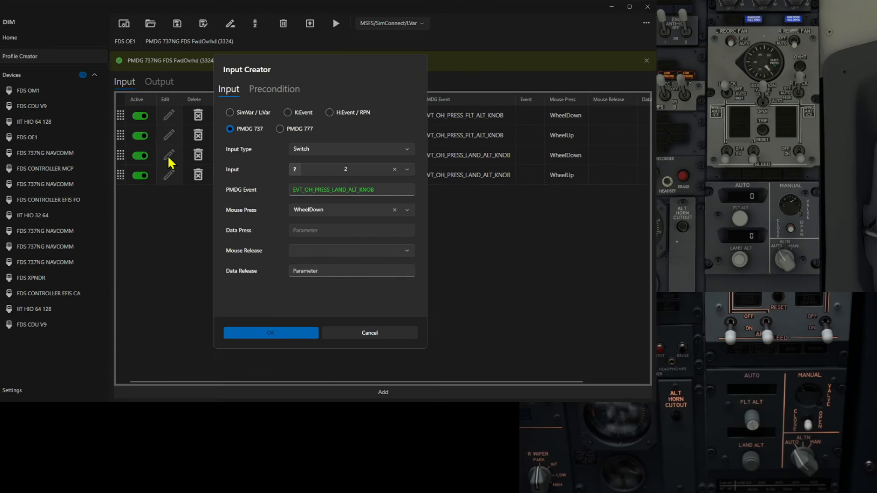
pyautogui.click(266, 90)
pyautogui.click(235, 93)
pyautogui.click(264, 331)
# Review the settings and preconditions of switch input 3 (EVT_OH_PRESS_FLT_ALT_KNOB, WheelUp) and save the entry.
pyautogui.click(169, 135)
pyautogui.click(266, 91)
pyautogui.click(236, 91)
pyautogui.click(282, 328)
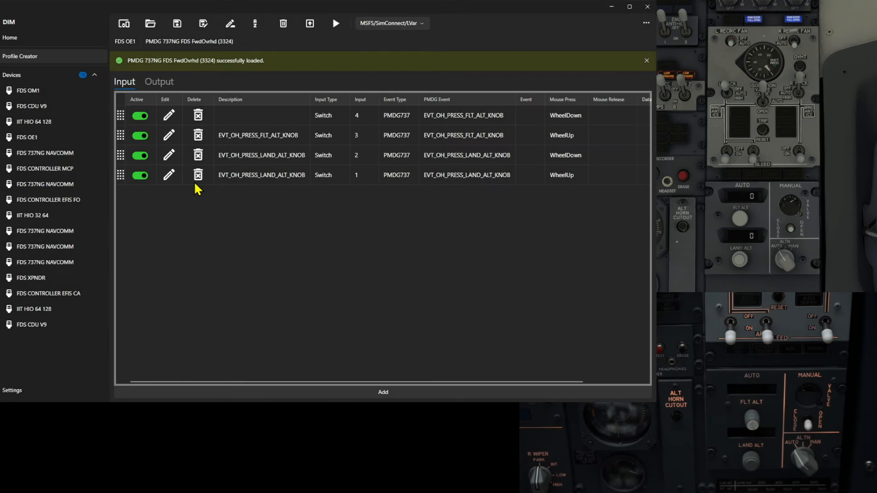
# Check and save switch input 4 (EVT_OH_PRESS_FLT_ALT_KNOB, WheelDown), including its preconditions, and run the profile.
pyautogui.click(170, 116)
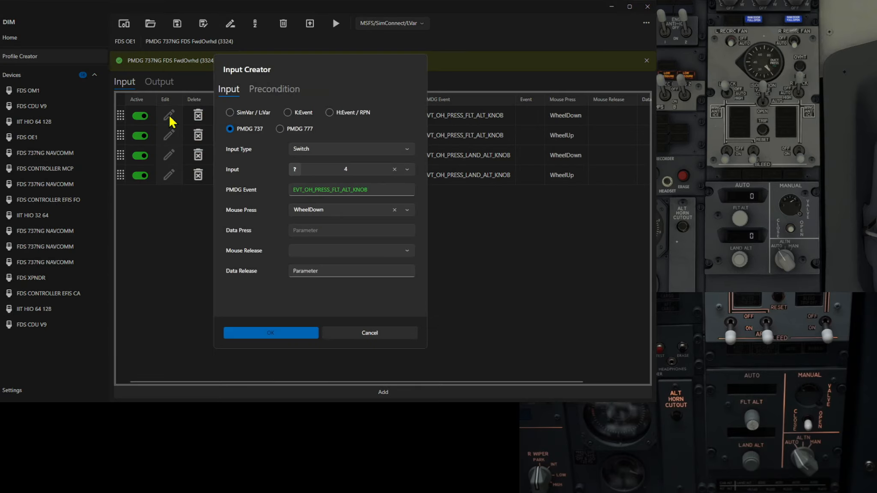
pyautogui.click(274, 91)
pyautogui.click(228, 91)
pyautogui.click(288, 334)
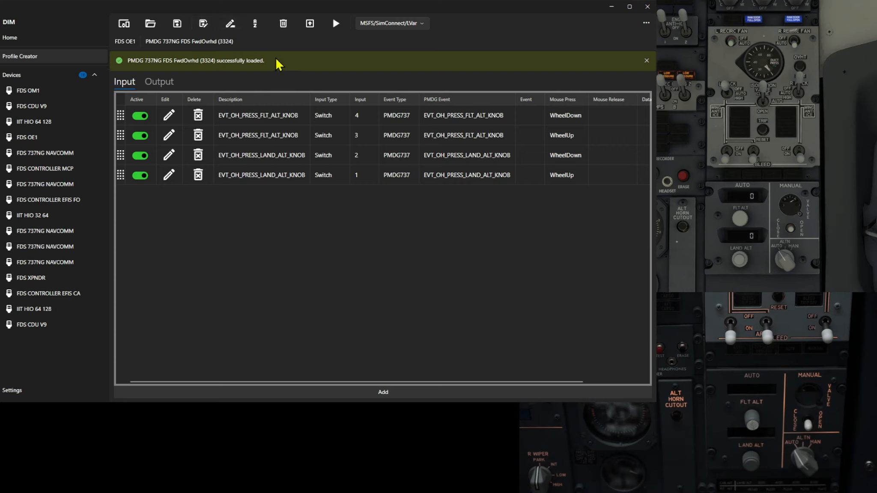
pyautogui.click(333, 23)
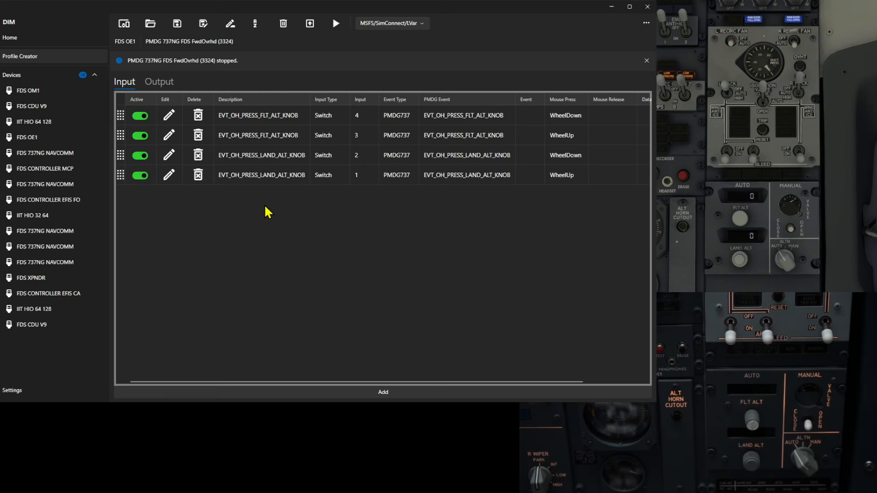
# Test the landing altitude display by sending 12345 to 7-segment output 13 of the FDS OE1.
pyautogui.click(24, 138)
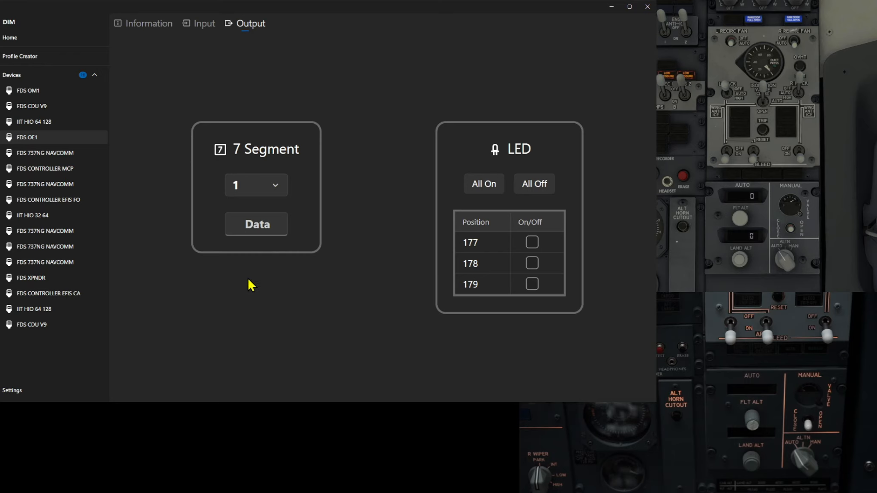
pyautogui.write('13')
pyautogui.click(251, 229)
pyautogui.write('12345')
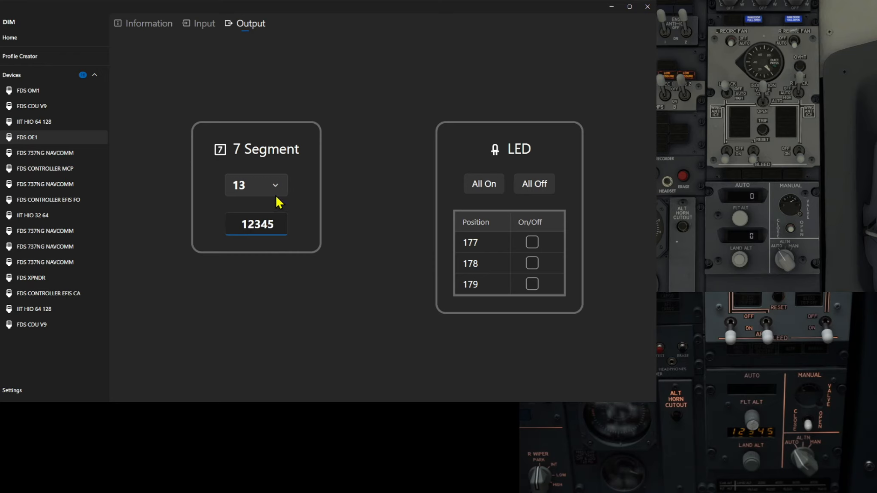
pyautogui.press('Return')
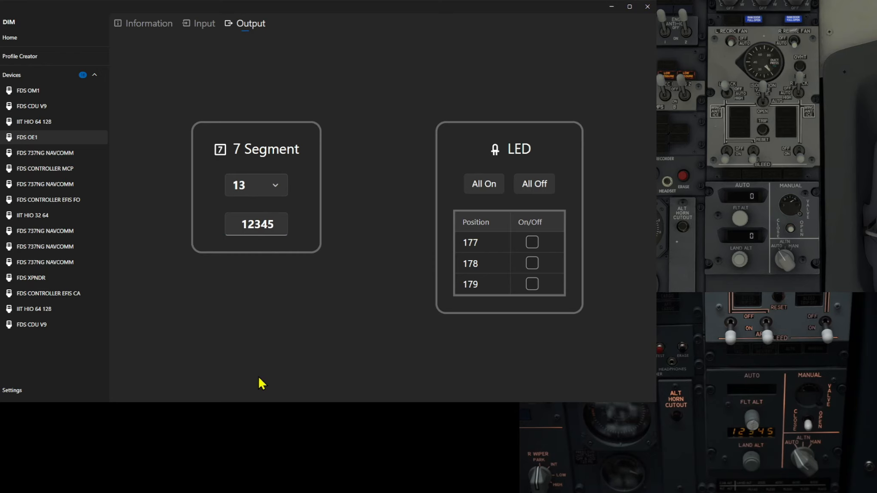
# Test the flight altitude display by sending 12345 to 7-segment output 18, and clear the test data.
pyautogui.press('Down')
pyautogui.click(280, 226)
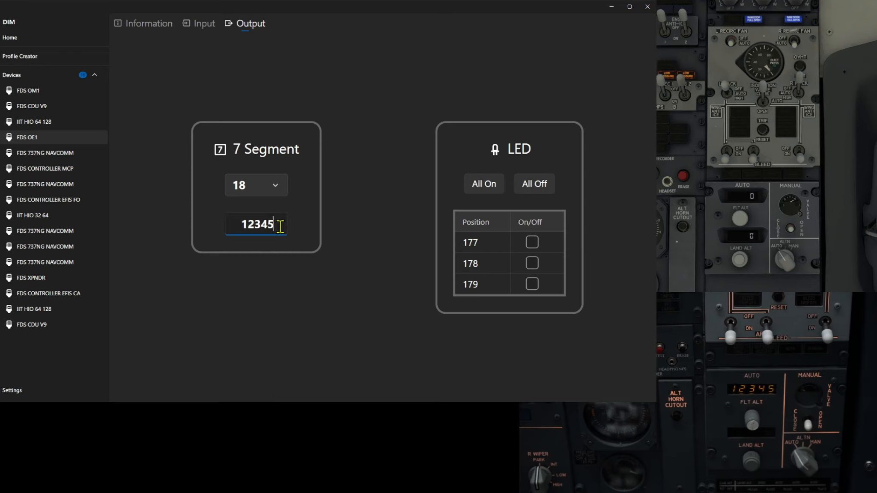
pyautogui.press('BackSpace')
pyautogui.press('BackSpace')
pyautogui.press('BackSpace')
pyautogui.press('BackSpace')
pyautogui.press('BackSpace')
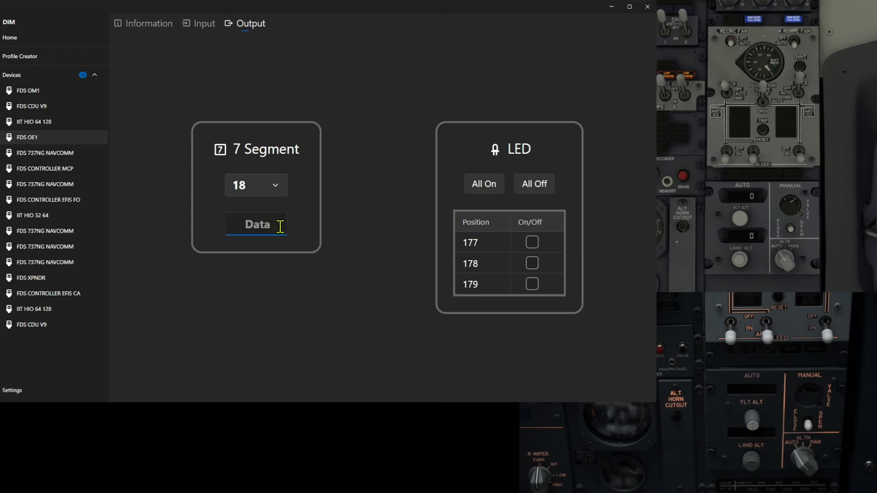
pyautogui.click(265, 190)
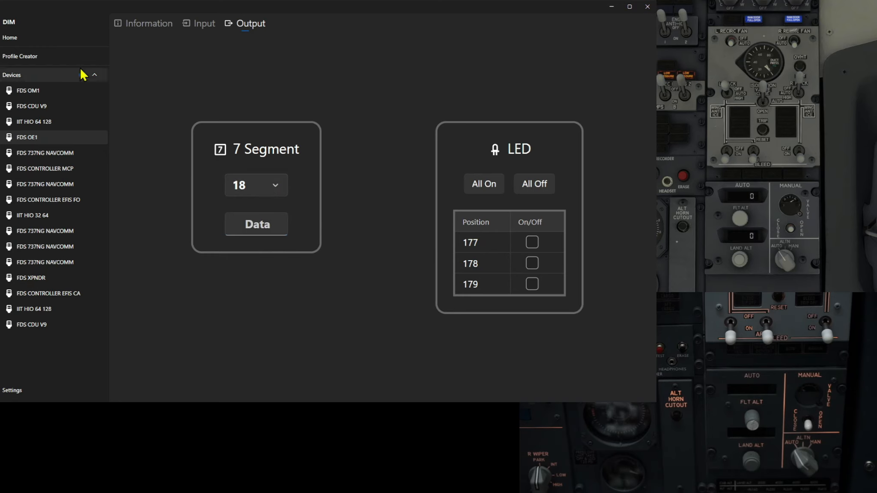
# In the profile, review the output, modify, display and precondition settings of 7-segment output 13 (AIR_DisplayLandAlt) and save the entry.
pyautogui.click(25, 56)
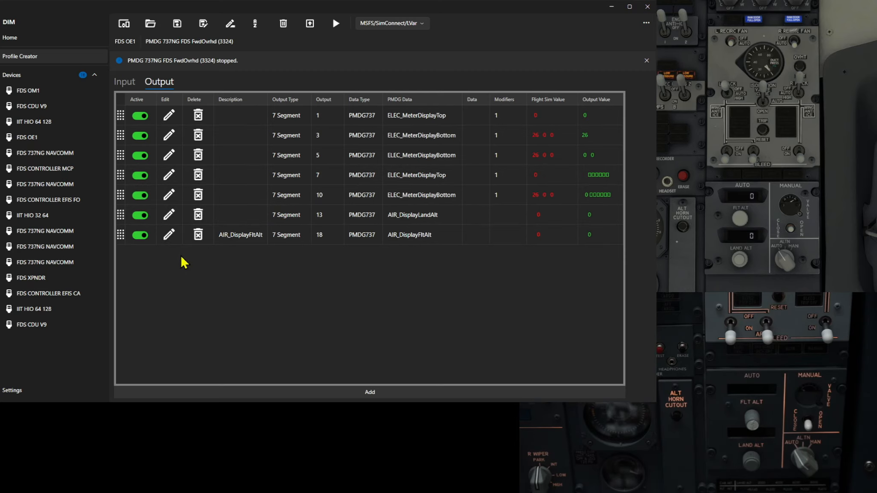
pyautogui.click(168, 214)
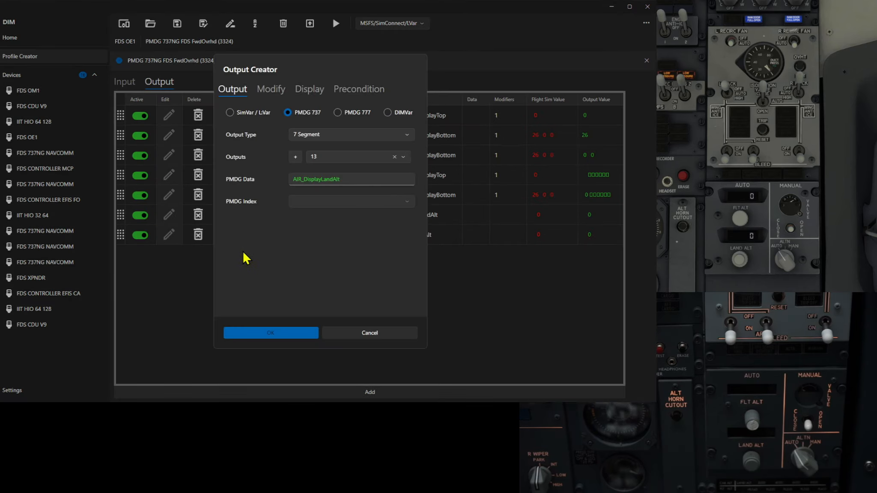
pyautogui.click(268, 89)
pyautogui.click(310, 90)
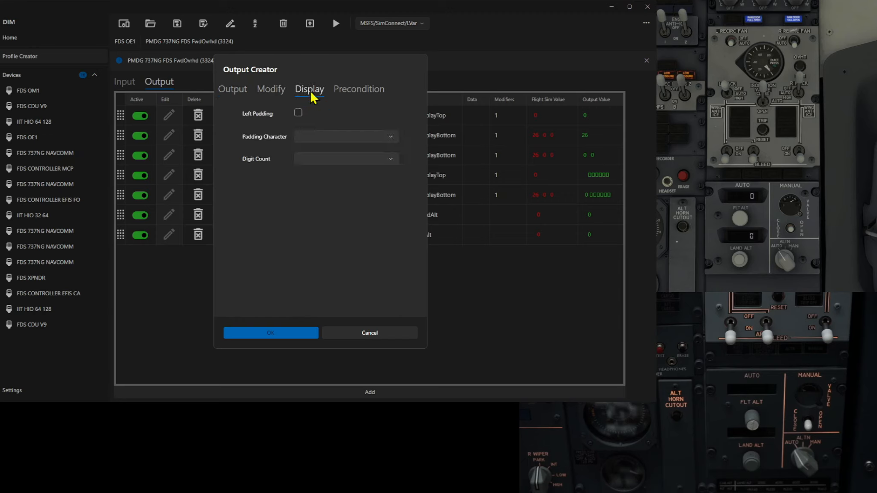
pyautogui.click(358, 90)
pyautogui.click(229, 91)
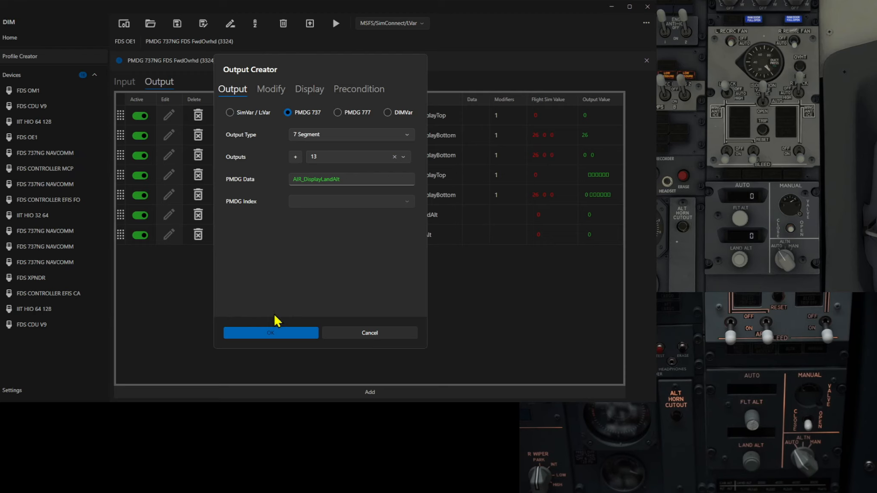
pyautogui.click(272, 333)
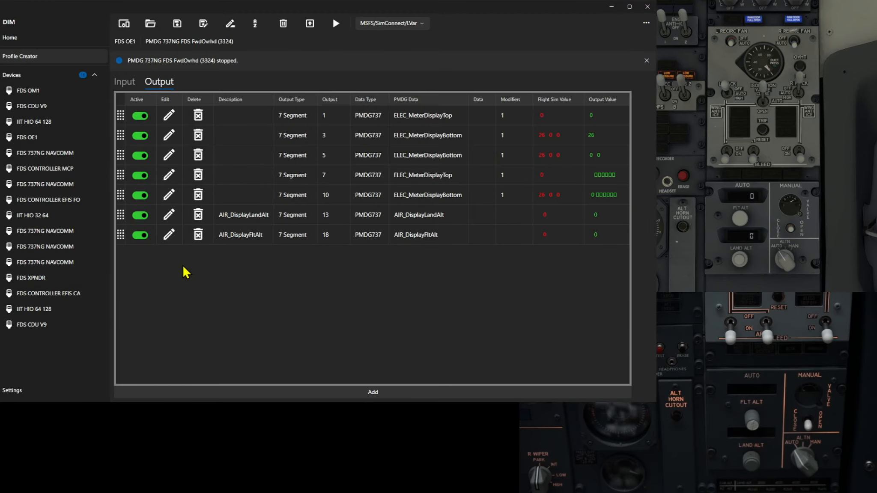
# Review the output, modify, display and precondition settings of 7-segment output 18 (AIR_DisplayFltAlt) and save the entry.
pyautogui.click(168, 235)
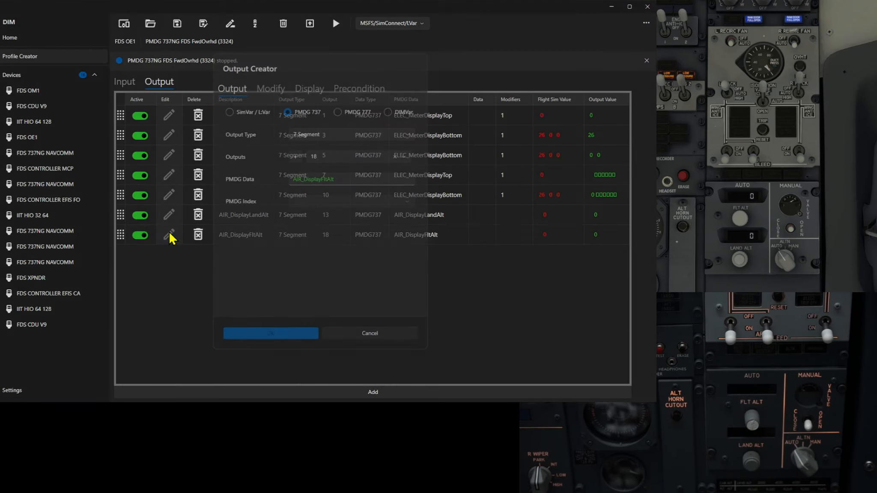
pyautogui.click(275, 91)
pyautogui.click(310, 90)
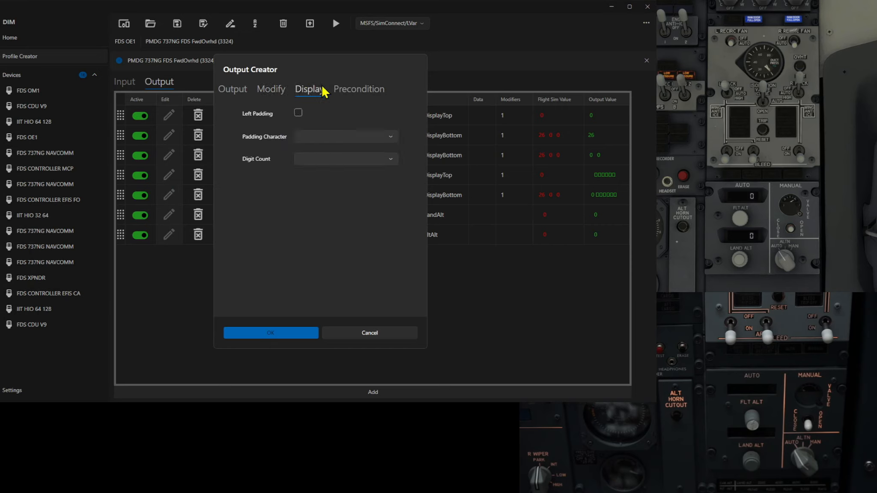
pyautogui.click(343, 92)
pyautogui.click(238, 90)
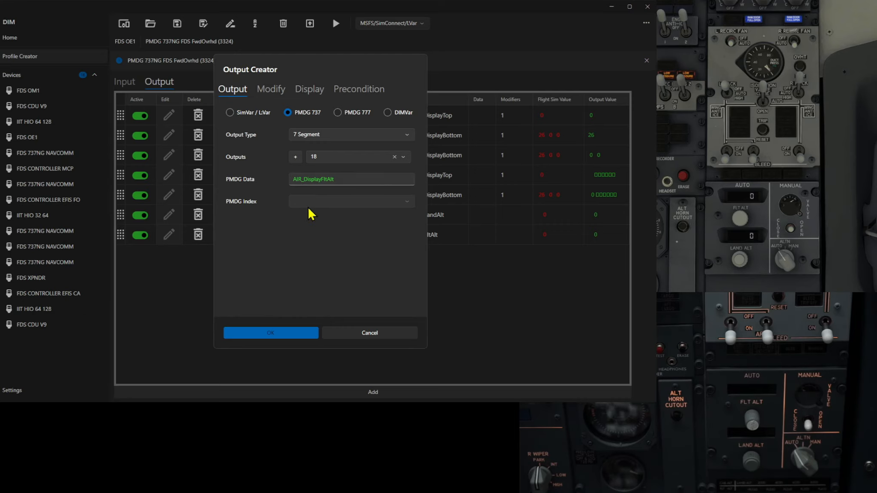
pyautogui.click(277, 331)
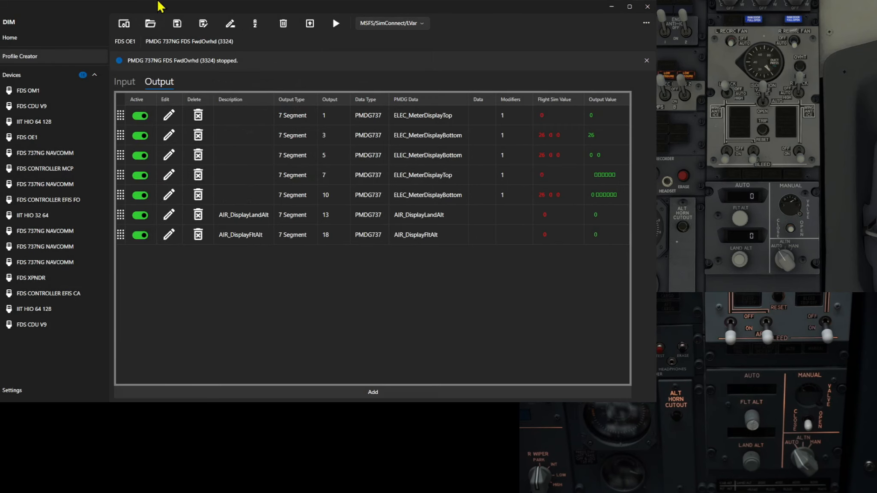